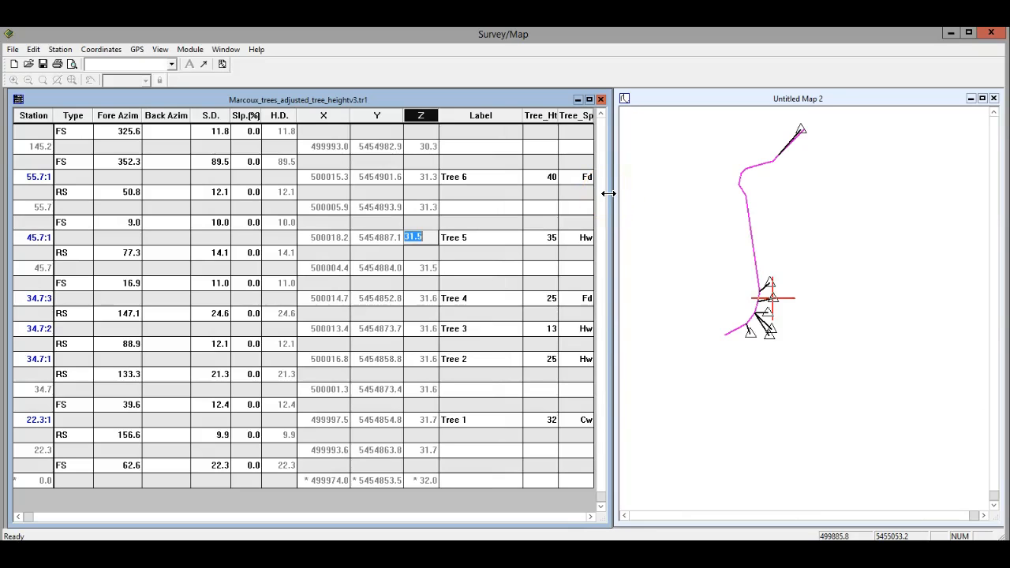
Select tree points around the lower end of the traverse on the map, finishing with Tree 1, and examine their table rows
click(608, 236)
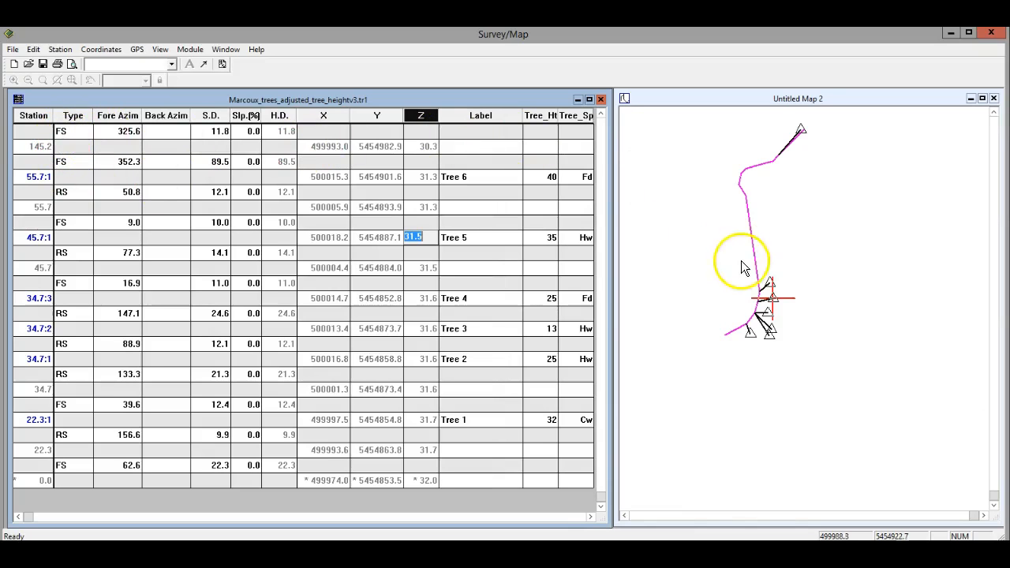
click(766, 314)
click(774, 332)
click(750, 336)
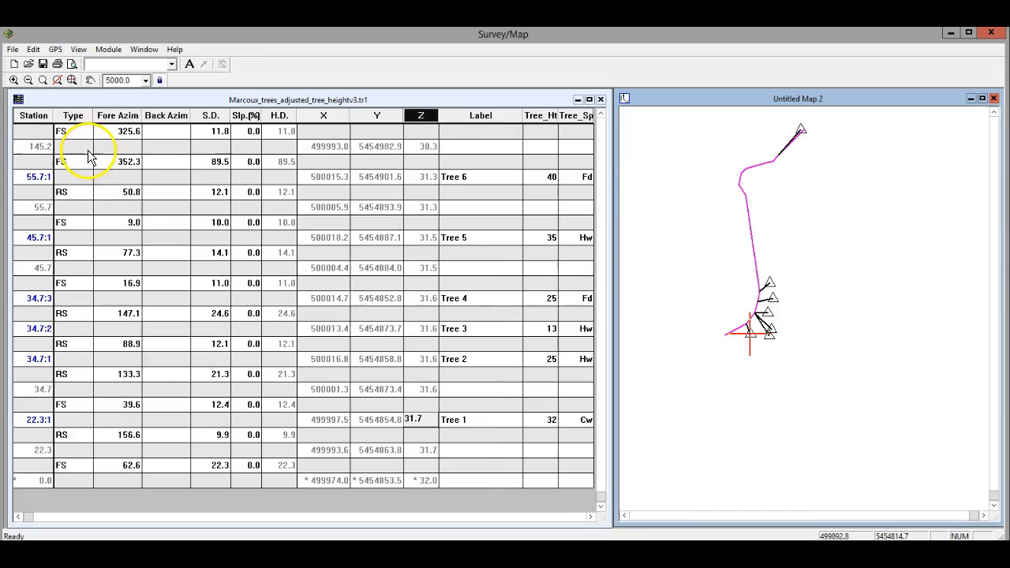
click(145, 97)
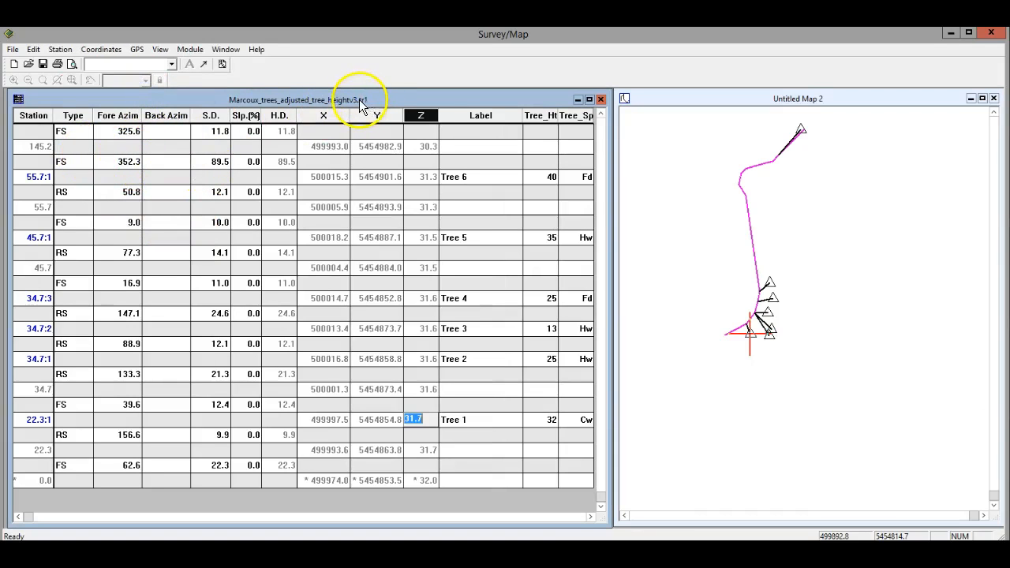
click(12, 50)
click(11, 49)
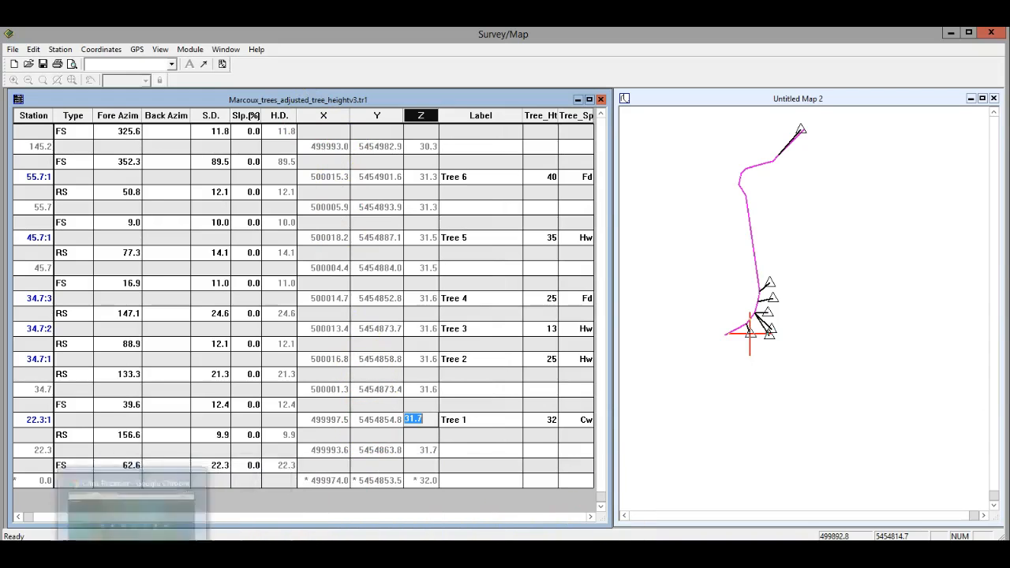
Switch to Citrix Receiver in the browser and find Terrain in the RENR app category
click(130, 505)
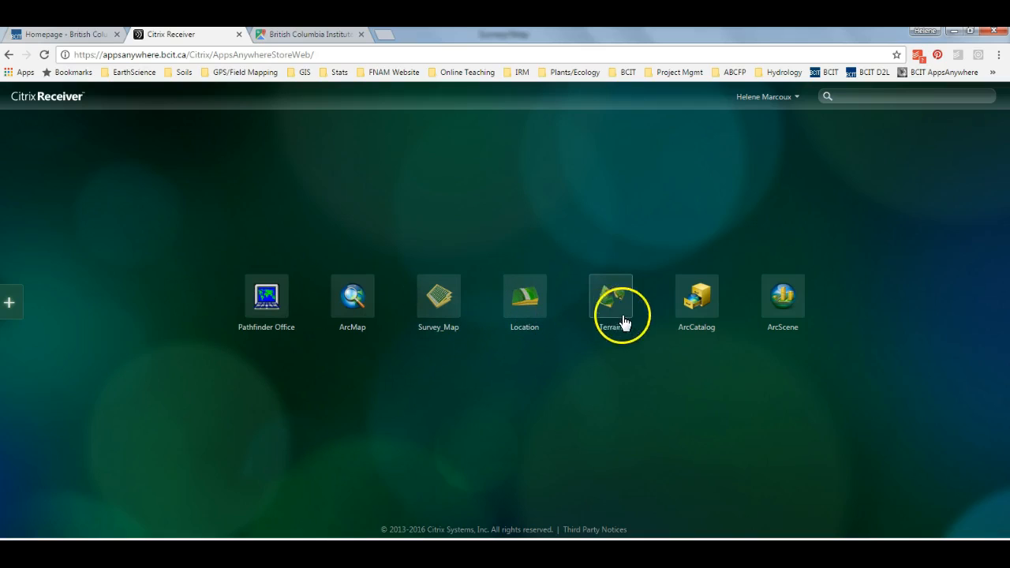
click(606, 288)
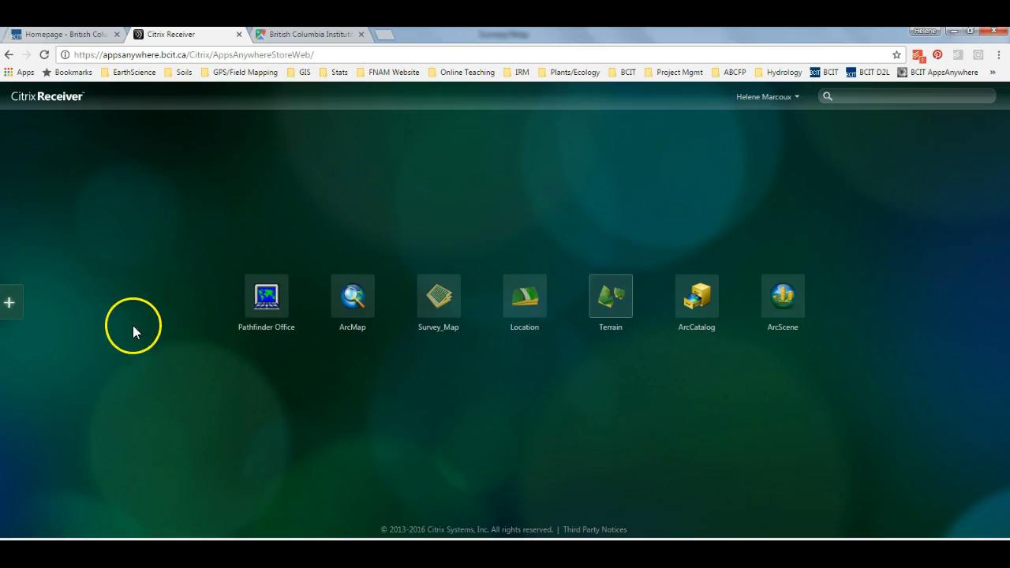
click(8, 304)
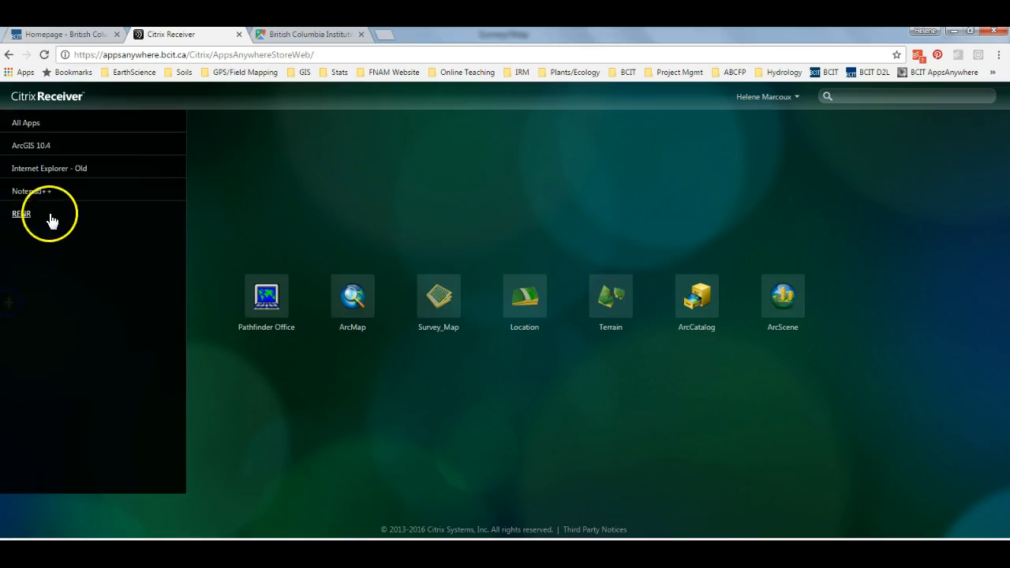
mouse_move(26, 220)
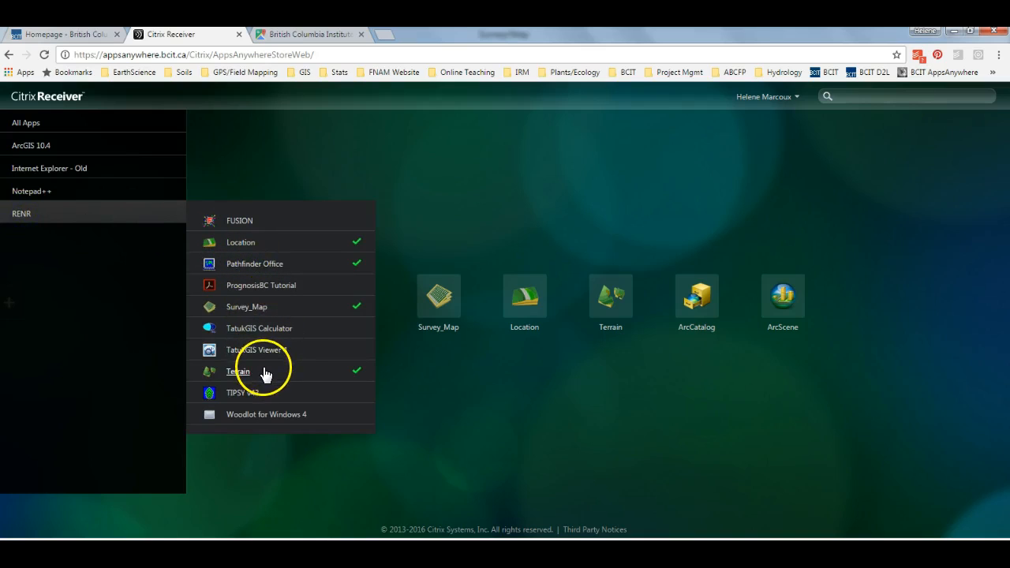
click(586, 396)
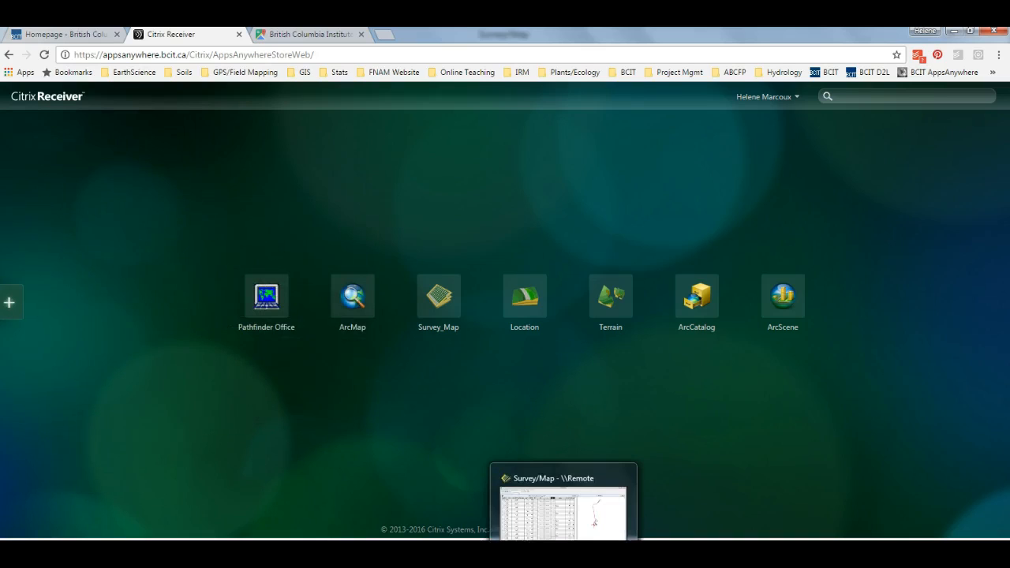
Switch to the untitled4 Terrain window and open the traverse file ending in trees_adjusted_tree_heightv3.tr1 without saving the current terrain
mouse_move(643, 552)
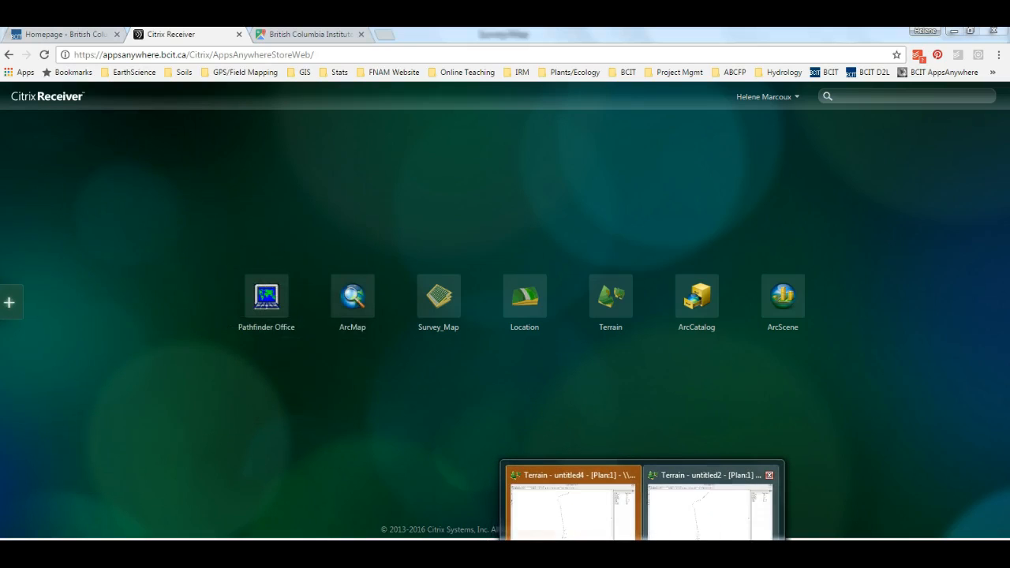
click(601, 520)
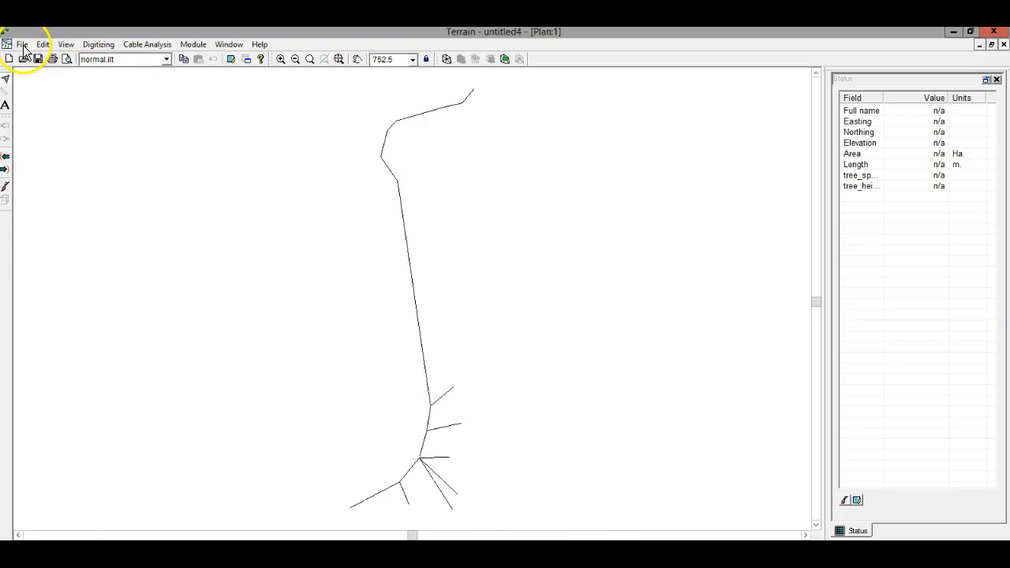
click(22, 45)
click(40, 72)
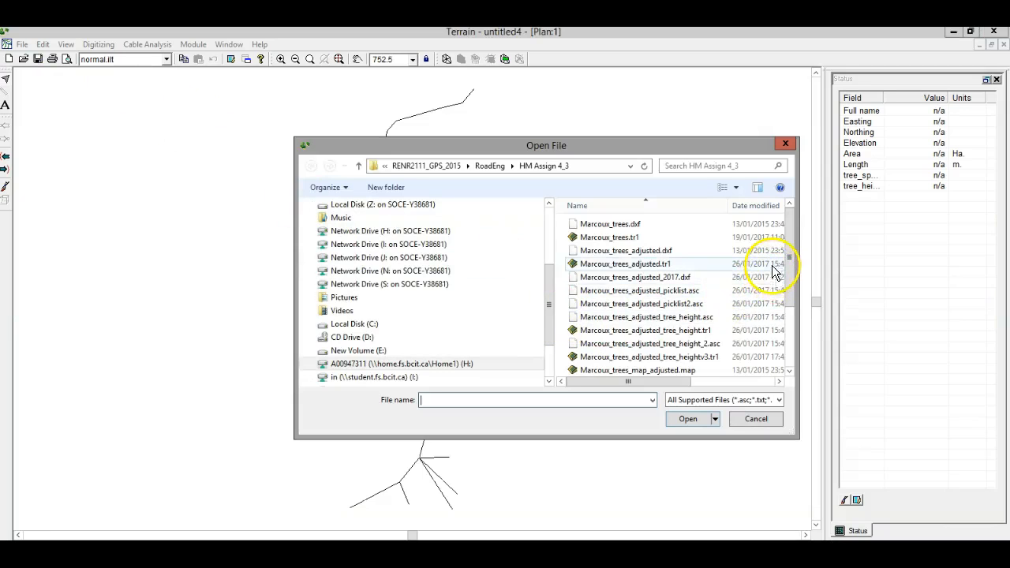
click(689, 358)
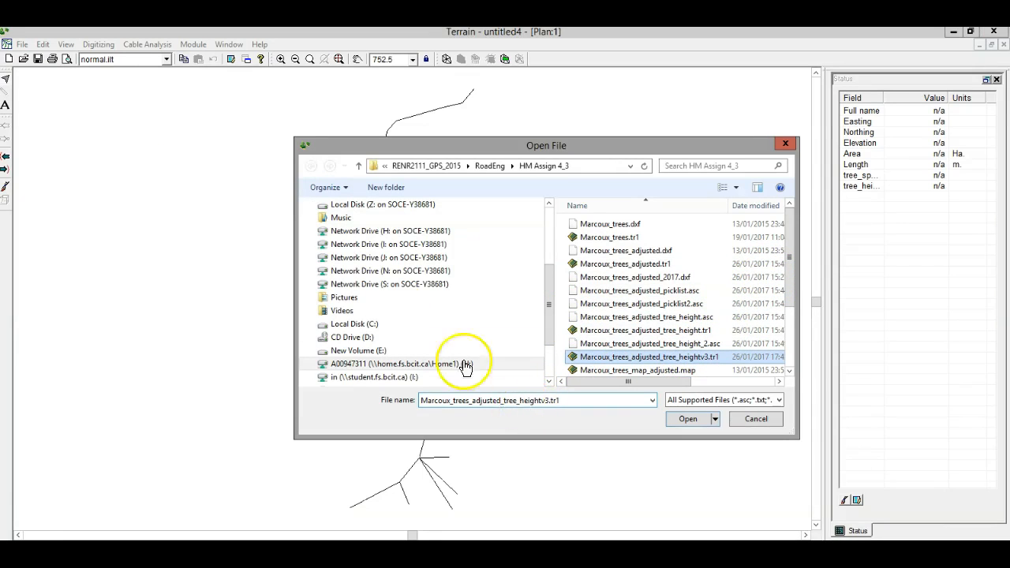
click(695, 426)
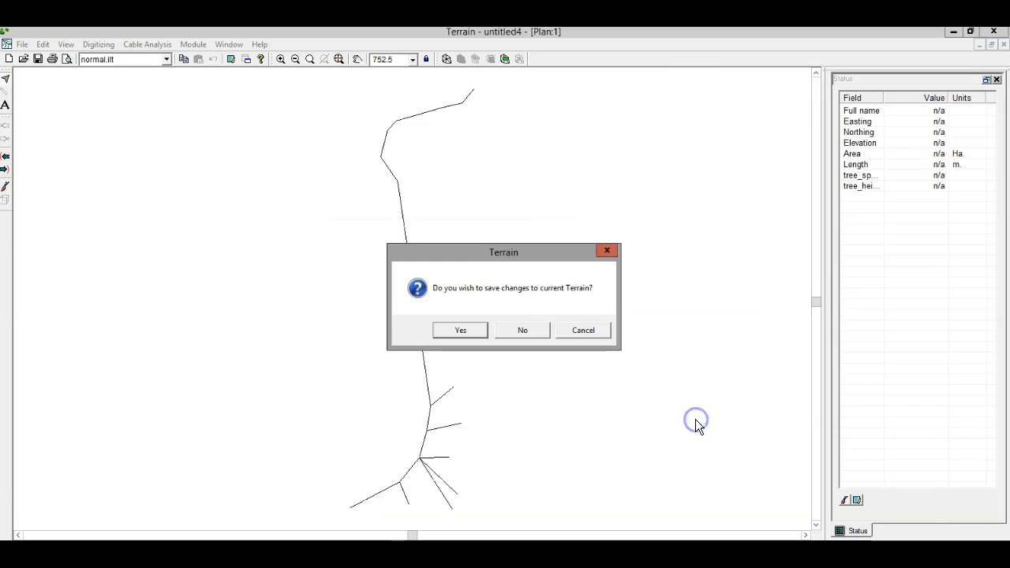
click(513, 331)
click(568, 407)
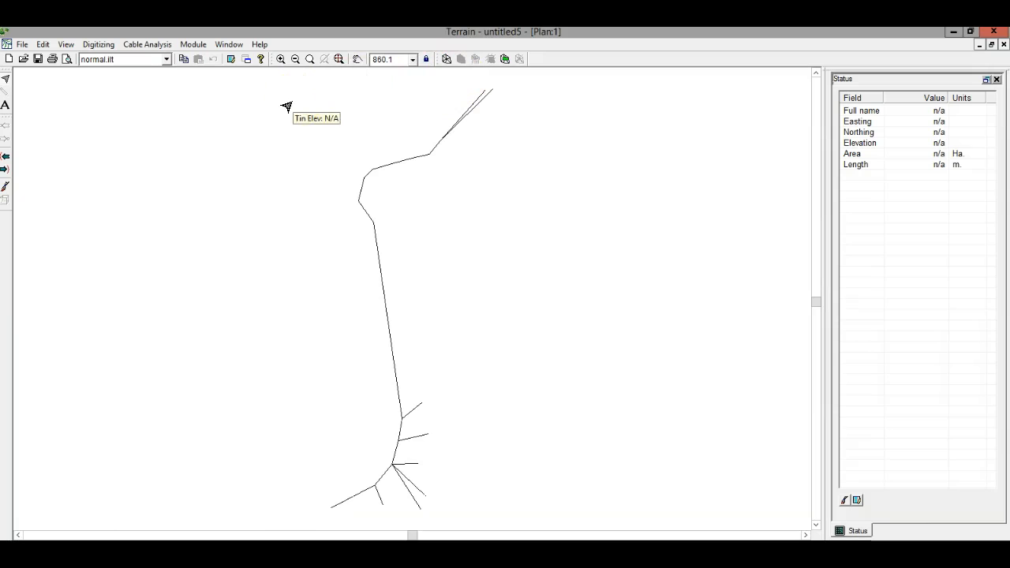
Save the terrain as an Arcview Shape file named tree_height_species2 in the HM Assign 4_3 folder
click(302, 171)
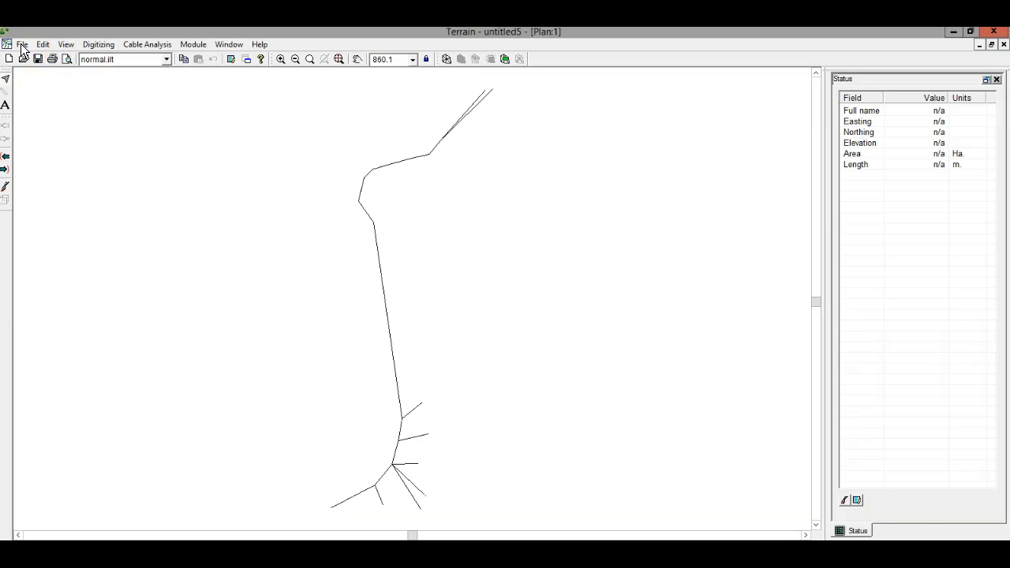
click(22, 45)
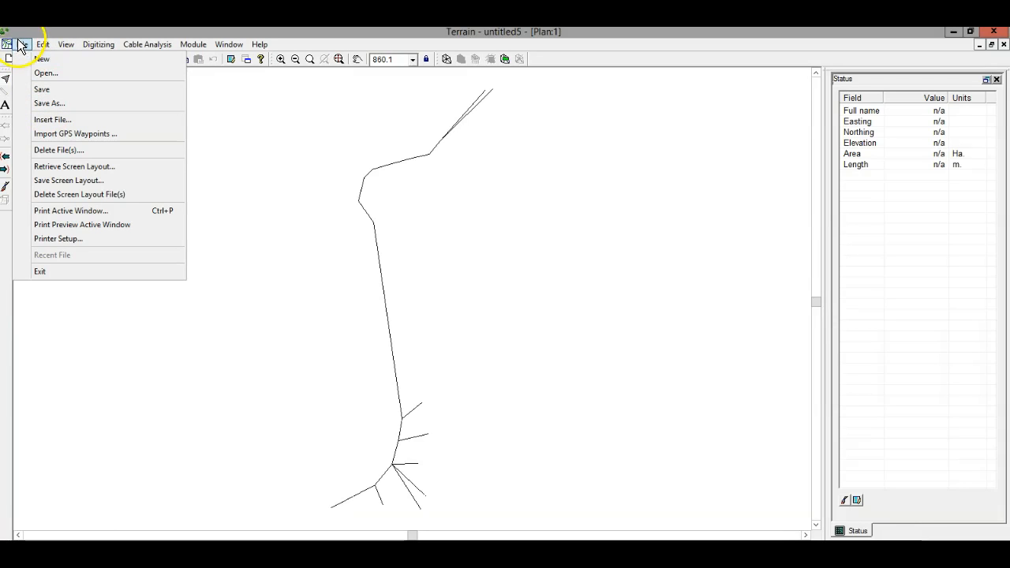
click(57, 103)
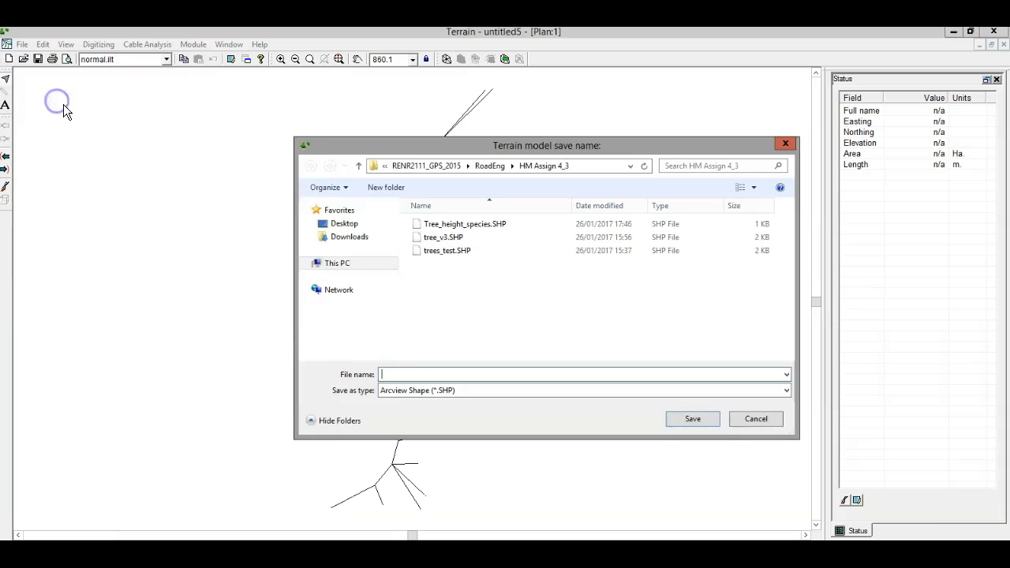
click(442, 392)
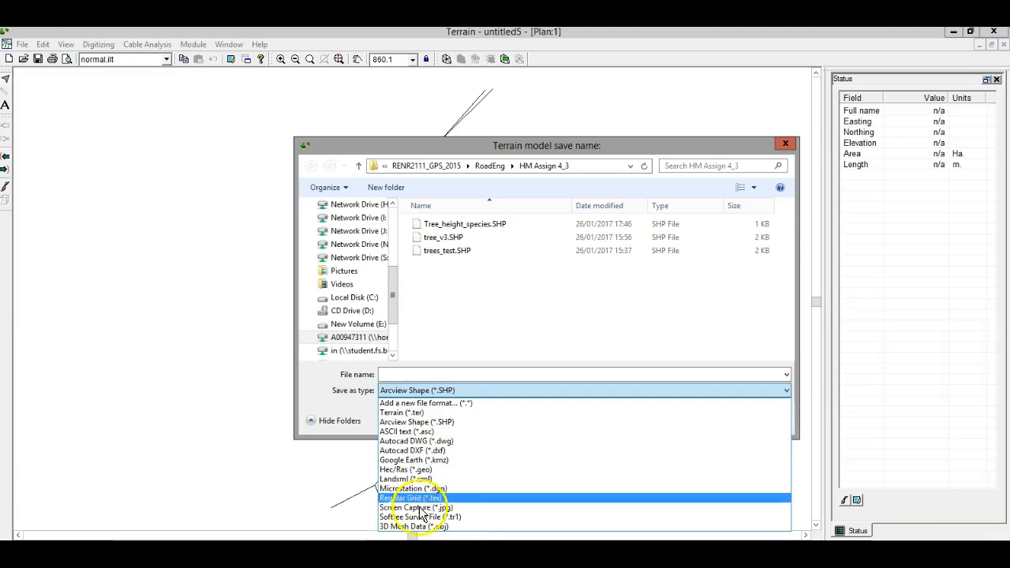
click(419, 423)
click(406, 374)
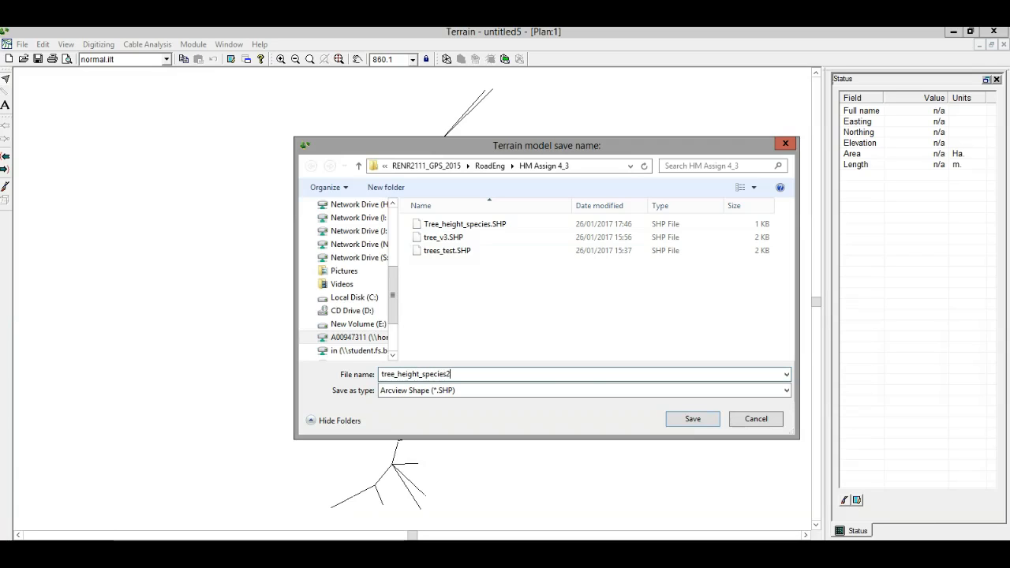
click(698, 416)
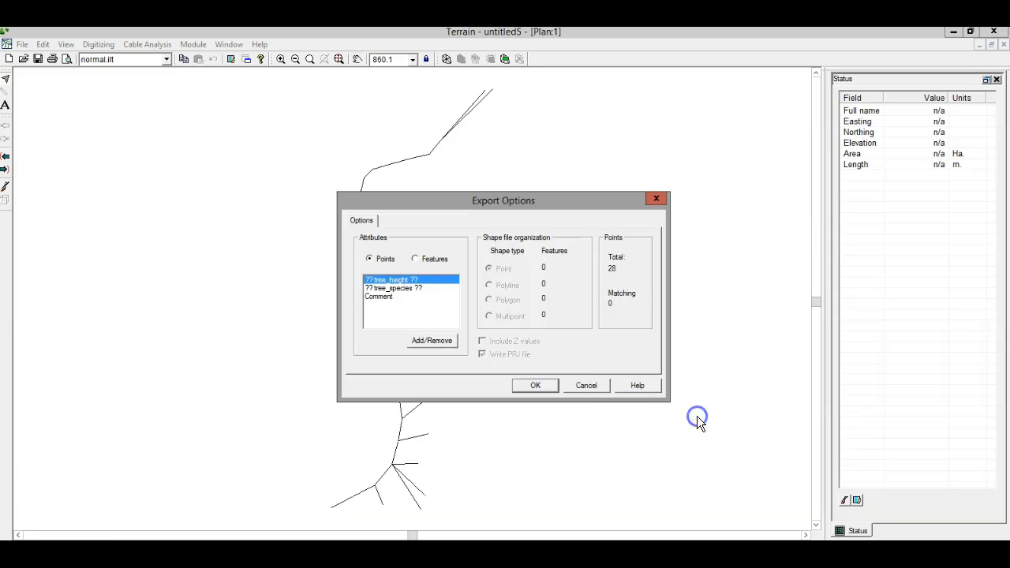
click(386, 288)
click(418, 341)
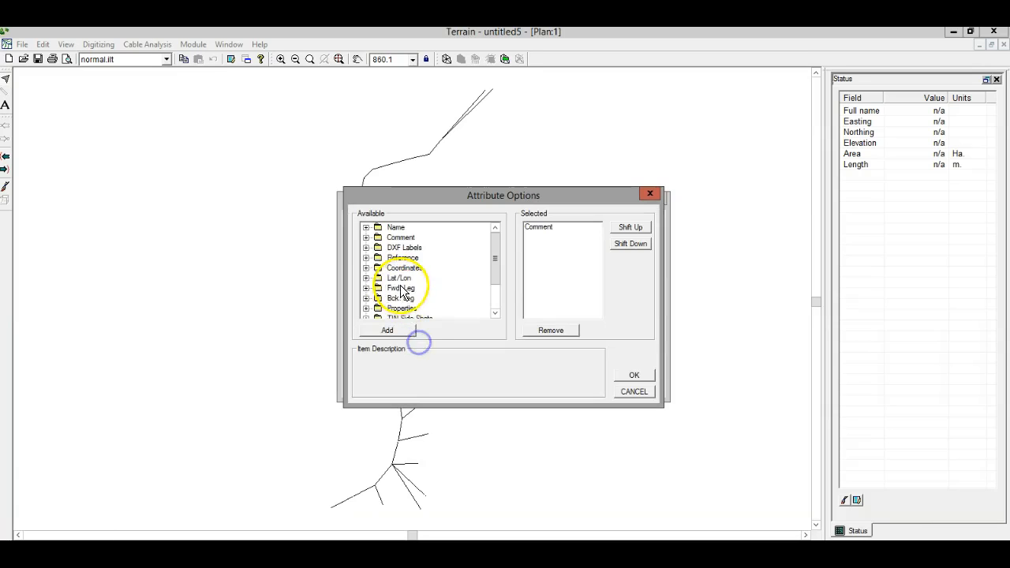
click(634, 391)
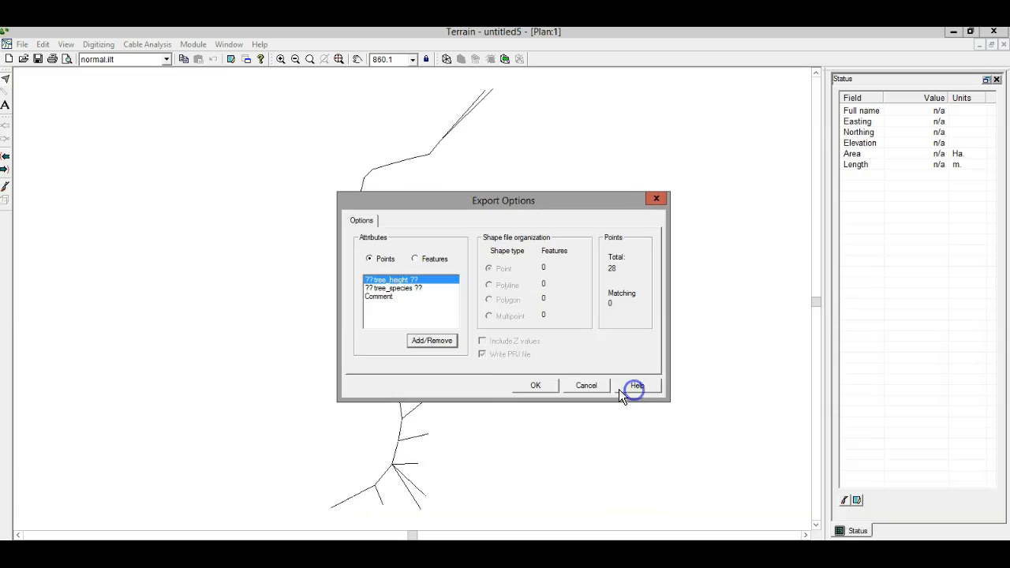
click(410, 288)
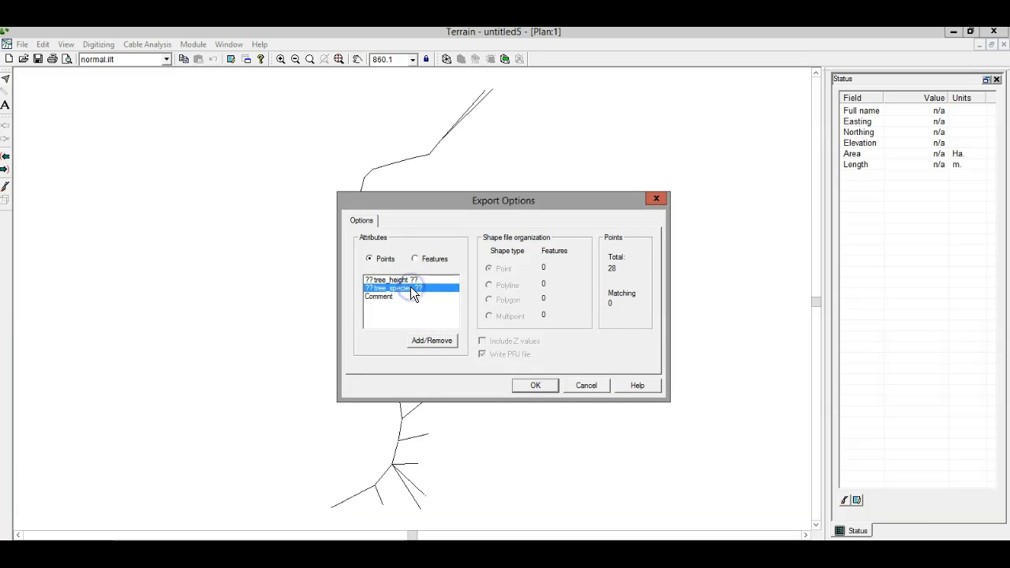
click(424, 341)
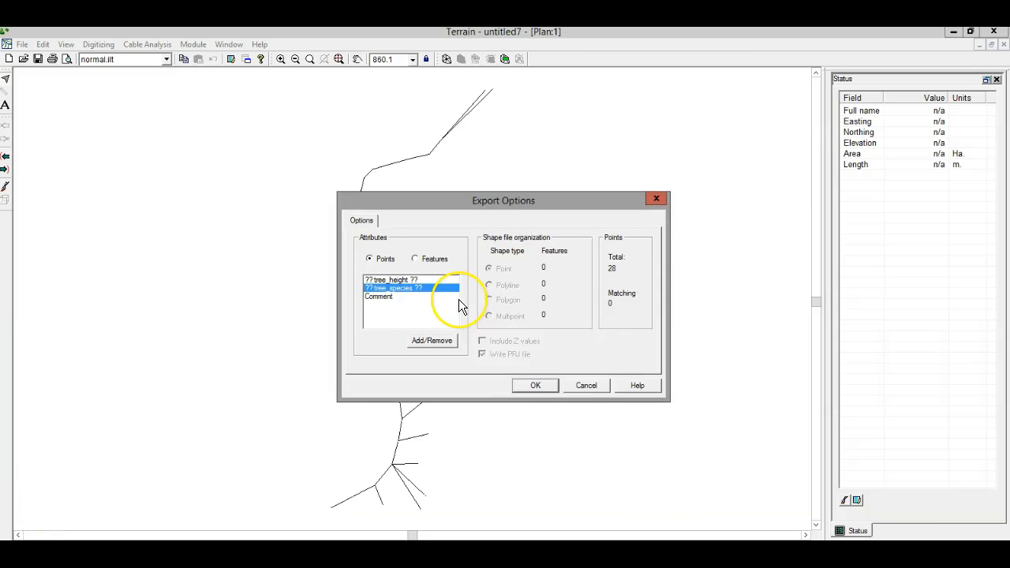
click(415, 259)
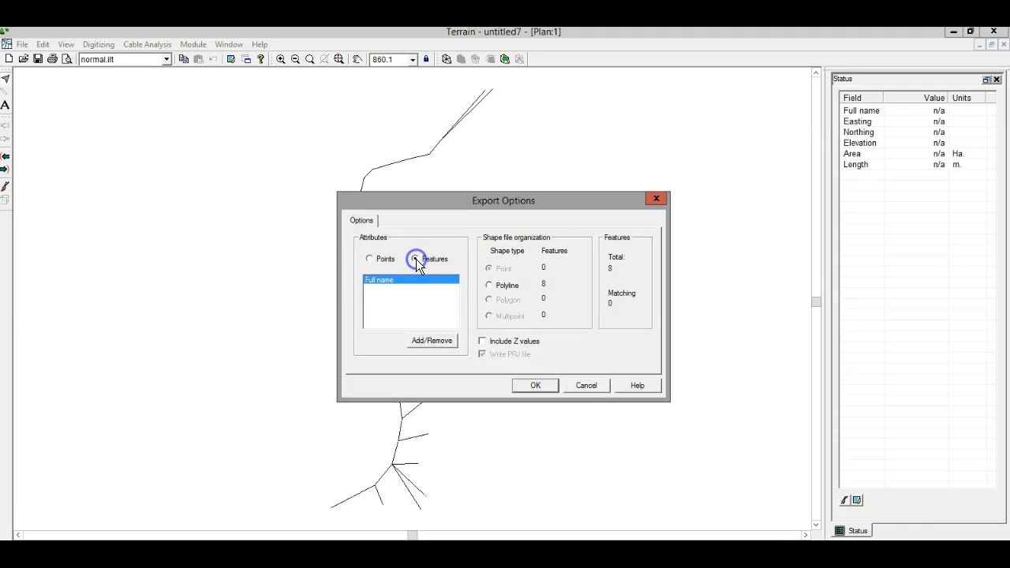
click(490, 285)
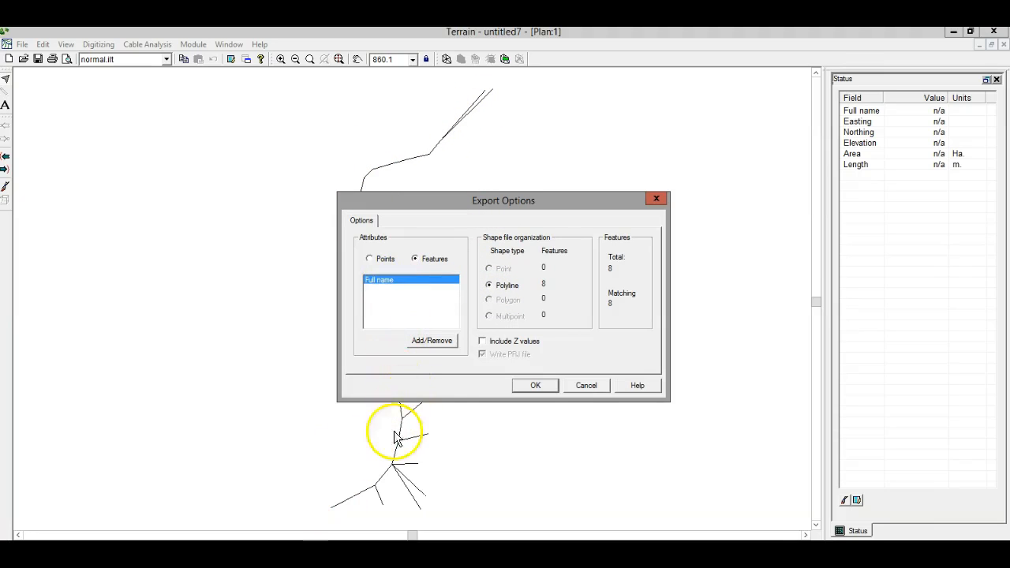
Set the export to point attributes and add the Easting, Northing and Elevation coordinates to the selected attributes
click(369, 259)
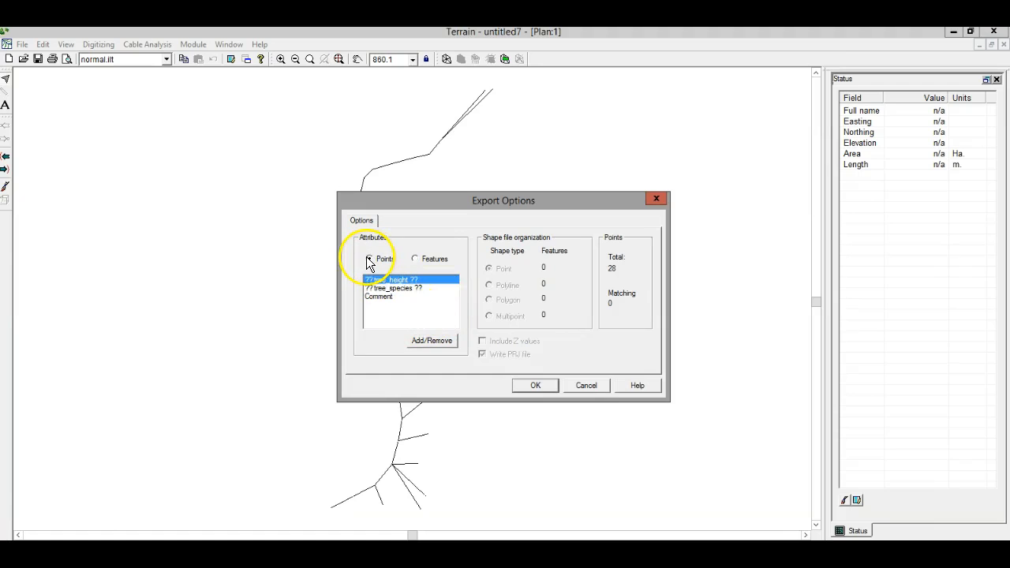
click(433, 341)
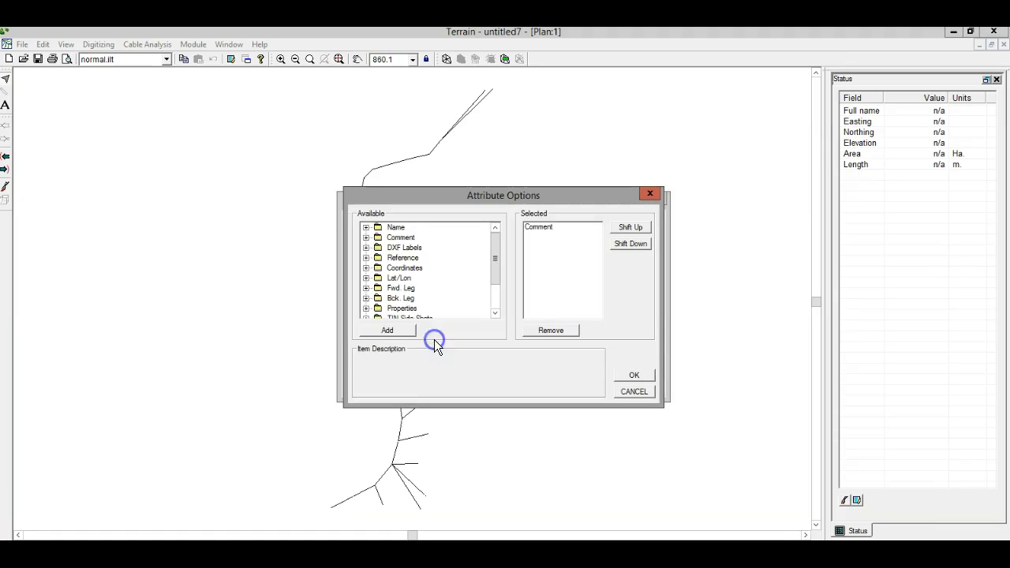
mouse_move(492, 250)
mouse_down()
mouse_move(497, 272)
mouse_move(495, 252)
mouse_up()
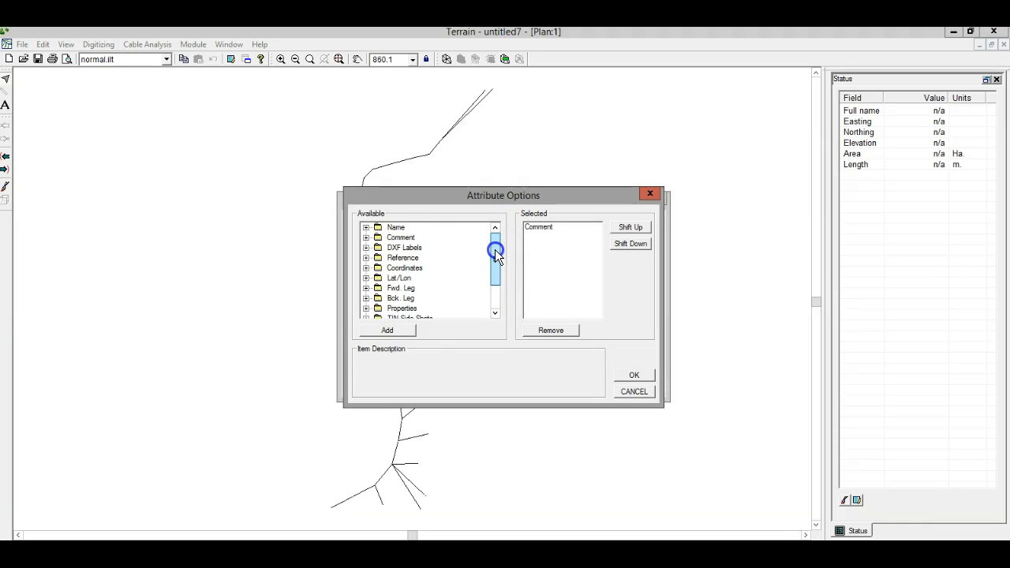
click(366, 268)
click(408, 277)
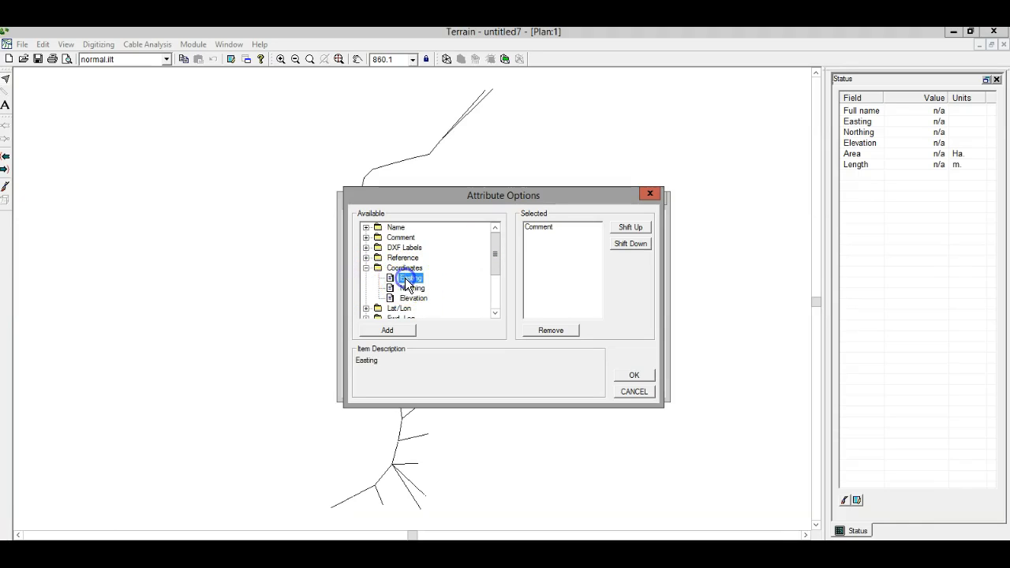
click(393, 331)
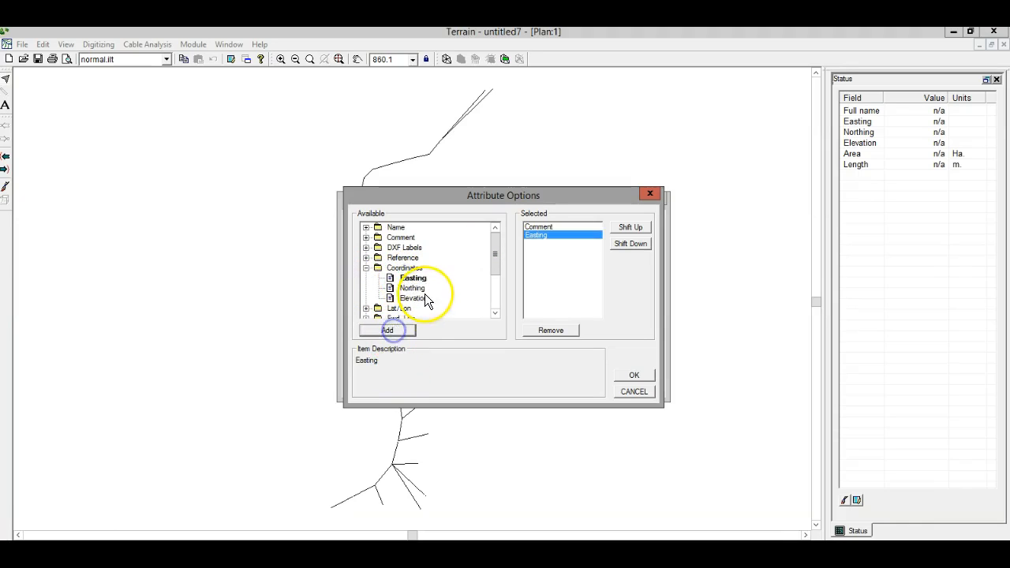
click(412, 288)
click(387, 330)
click(408, 298)
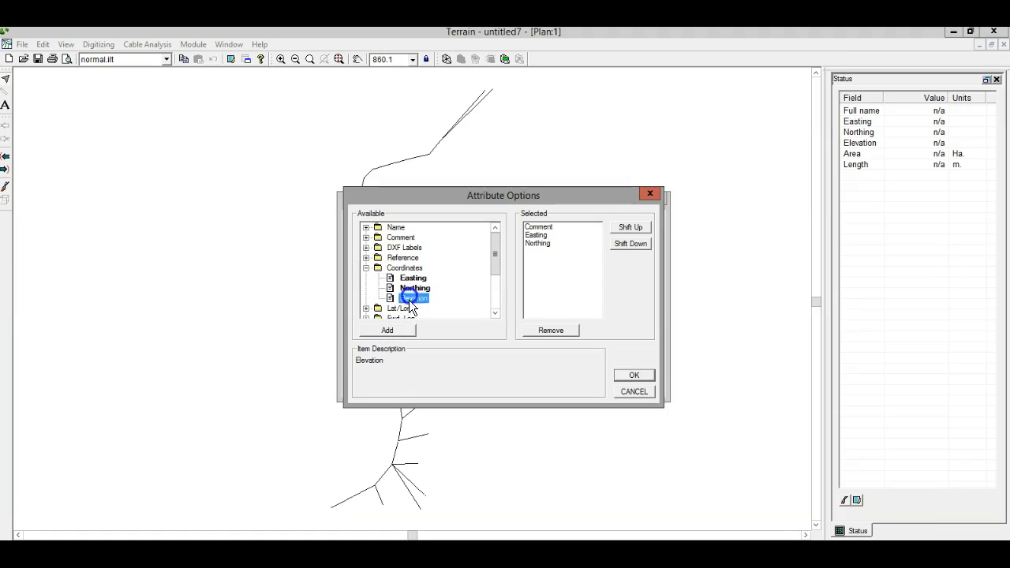
click(400, 330)
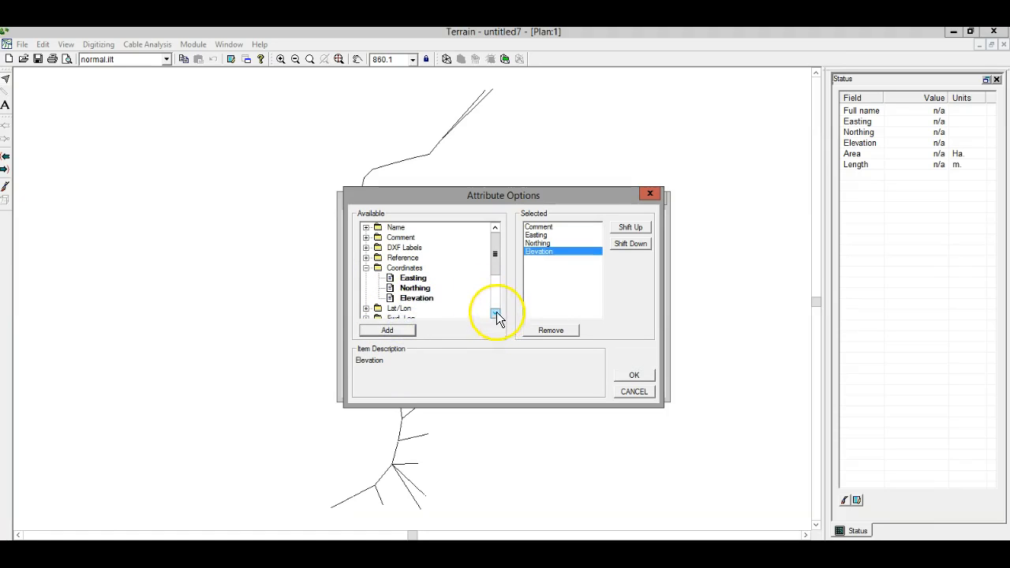
Add the survey point attributes Tree_Ht, Tree_Sp and Label to the selected export attributes and accept the selection
drag(495, 272, 494, 315)
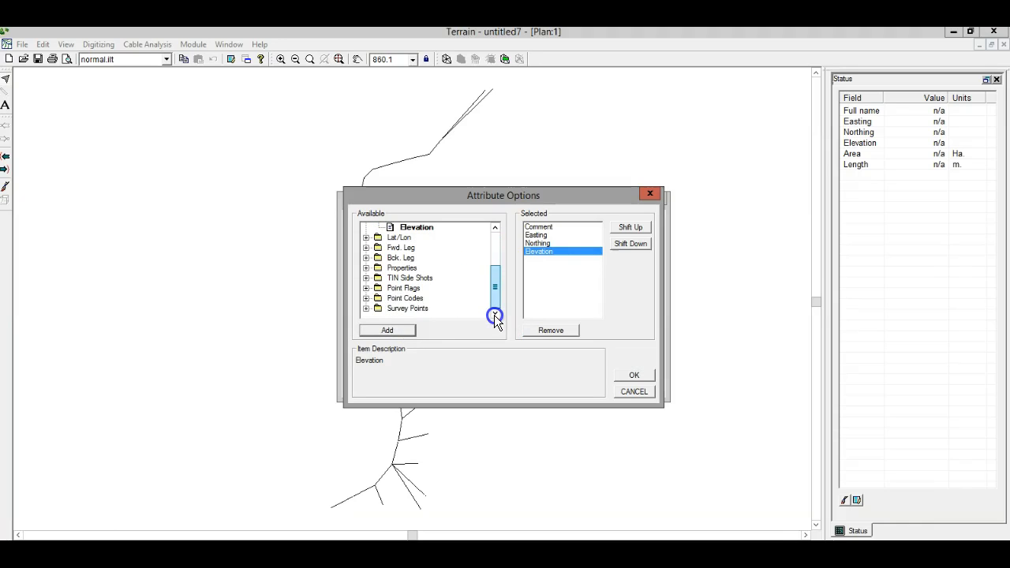
click(366, 308)
drag(494, 283, 493, 313)
click(411, 297)
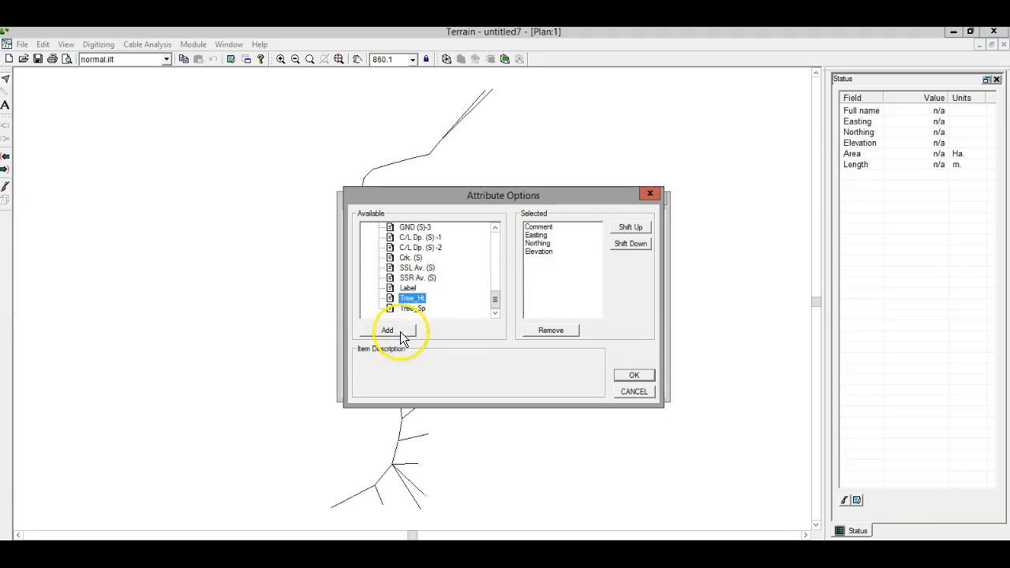
click(399, 329)
click(413, 309)
click(393, 330)
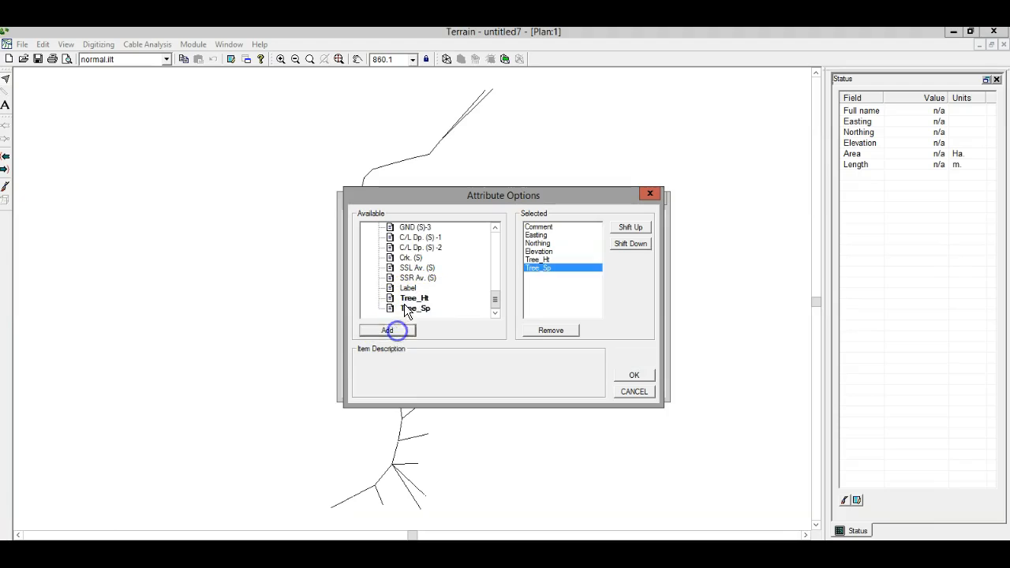
click(407, 287)
click(396, 331)
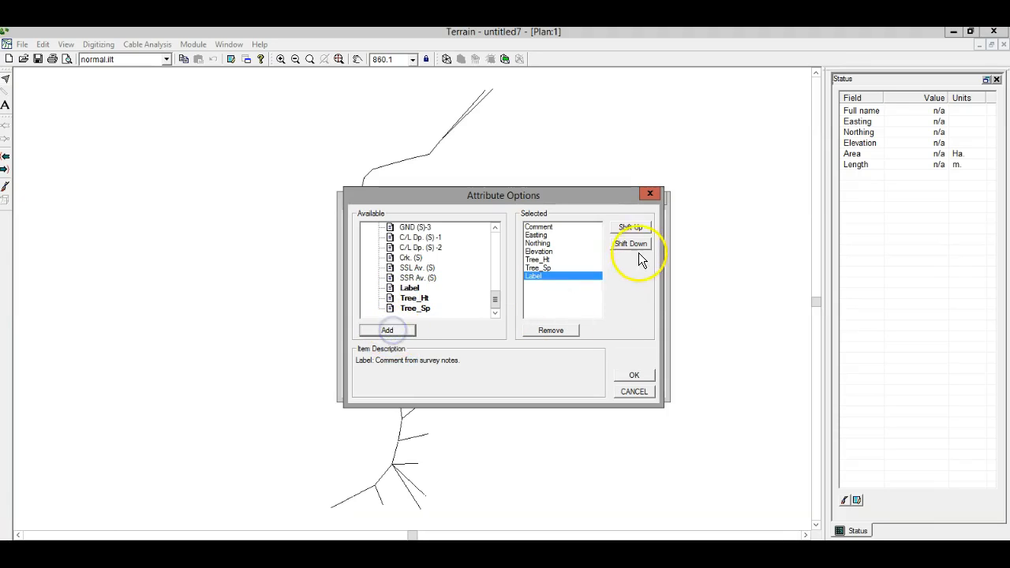
click(631, 377)
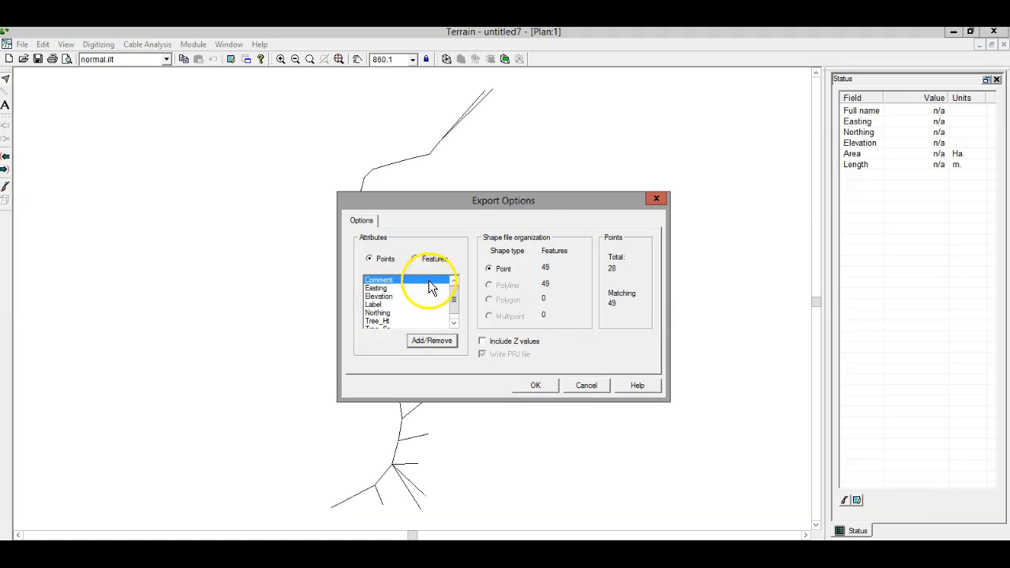
Include Z values in the point shapefile and run the export
click(454, 318)
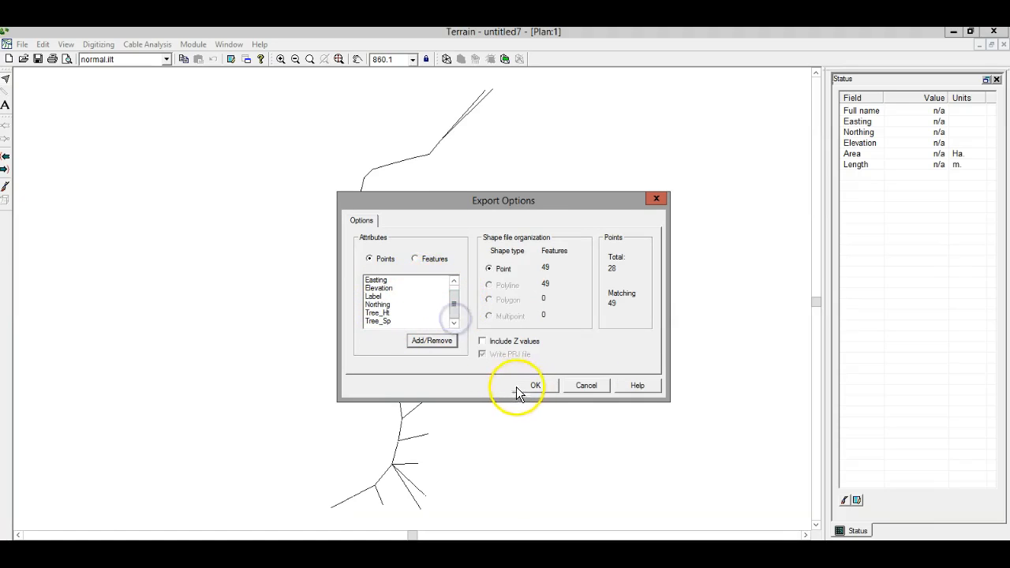
click(482, 341)
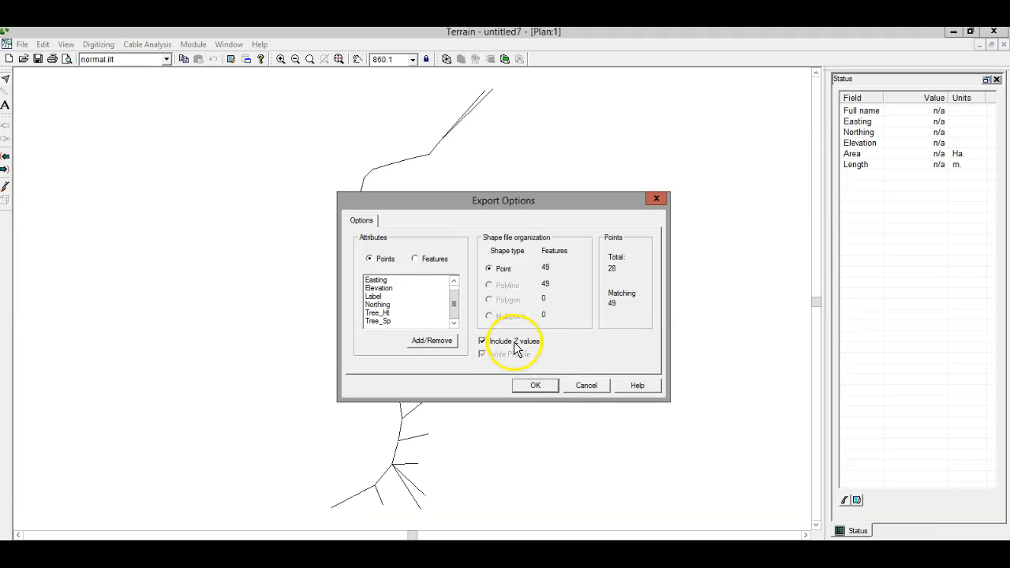
click(533, 387)
click(534, 386)
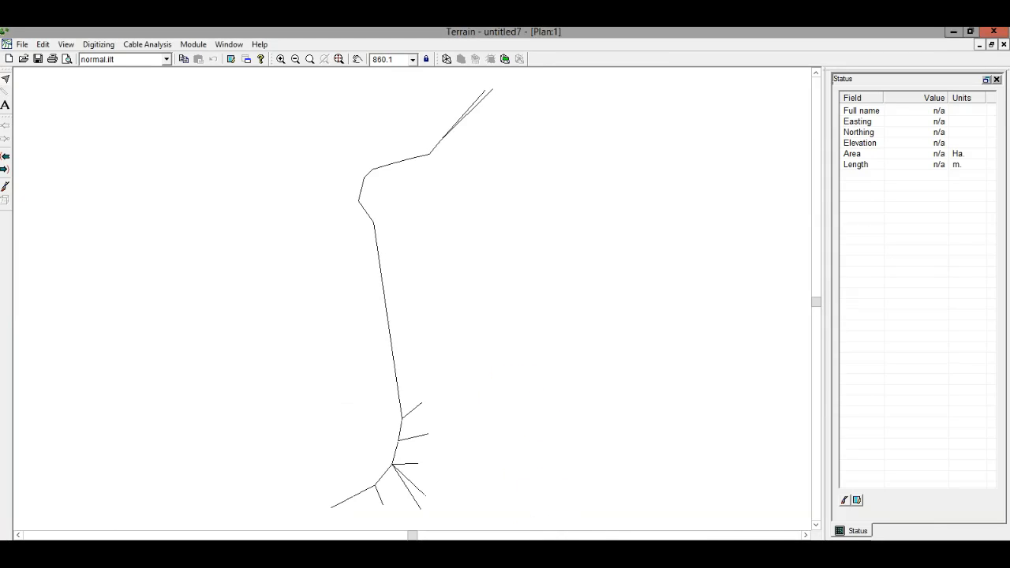
Switch to ArcMap and examine the coordinate, tree height, species and label fields in the Tree_height_species attribute table
click(505, 485)
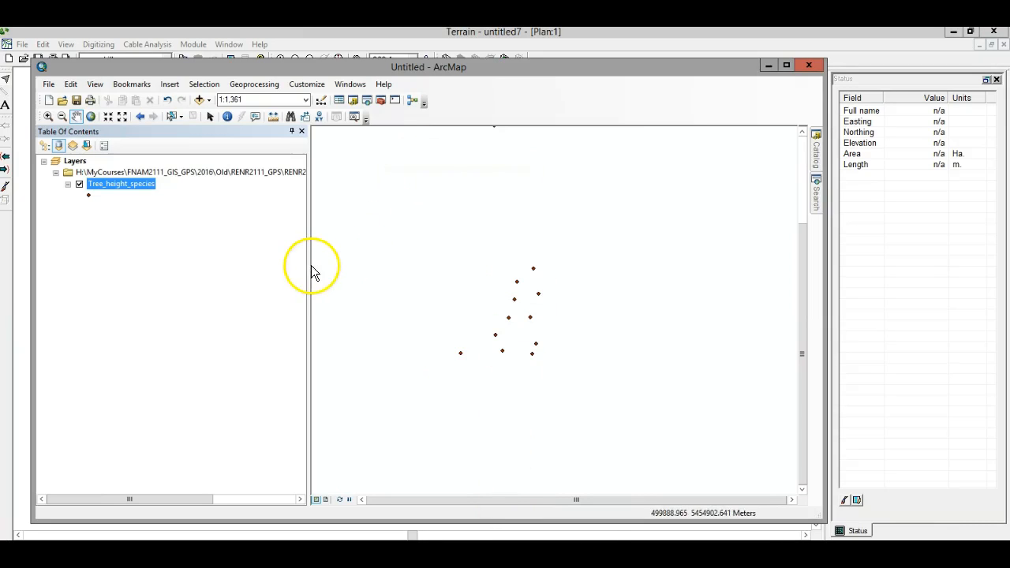
drag(308, 264, 349, 263)
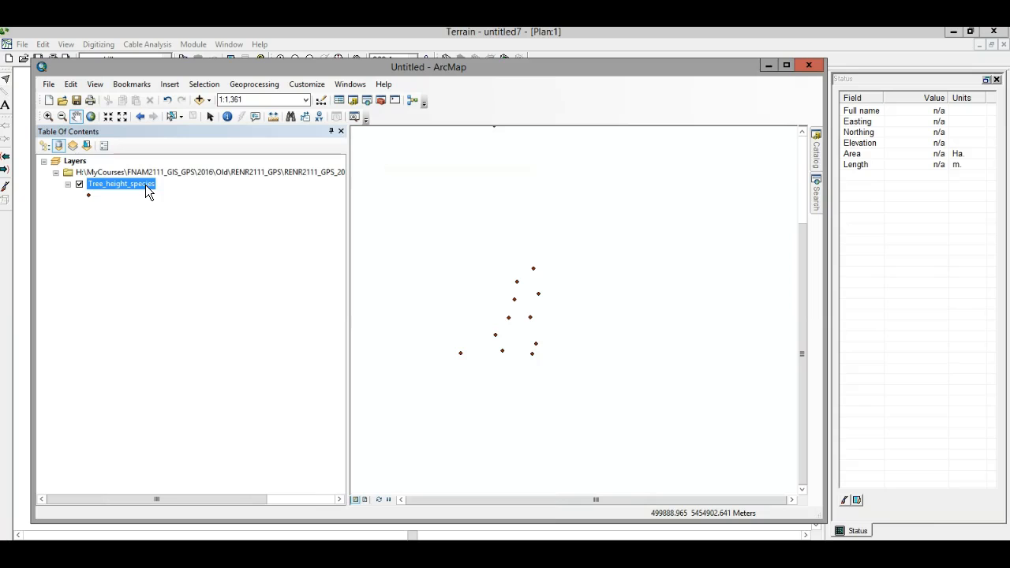
right_click(145, 185)
click(192, 222)
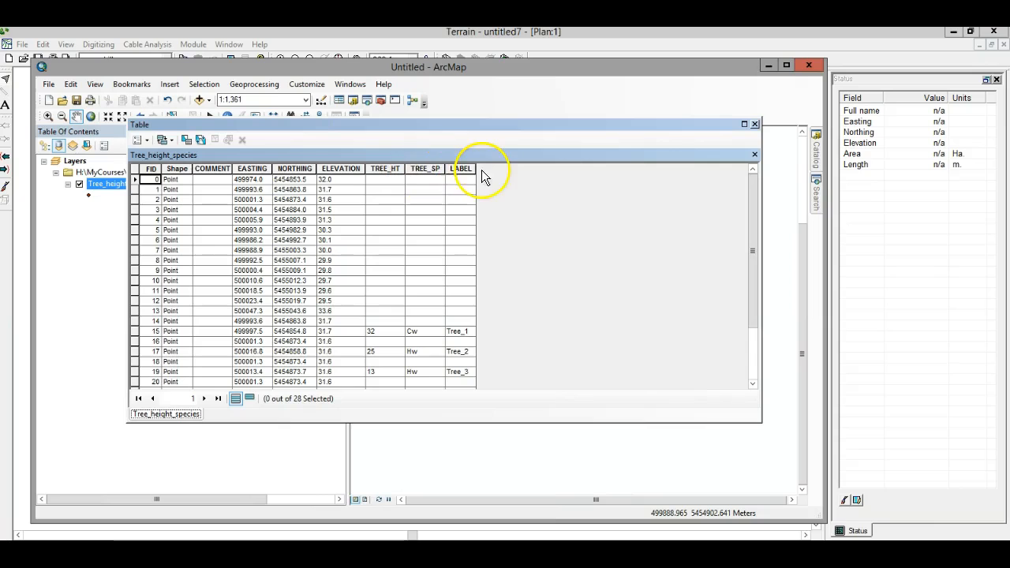
scroll(464, 340, down, 2)
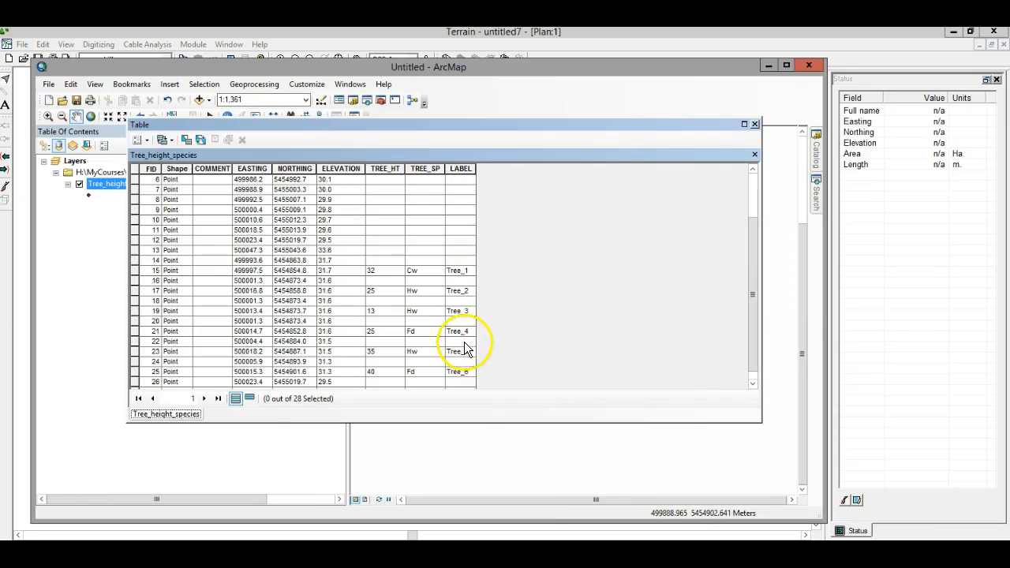
scroll(704, 298, down, 1)
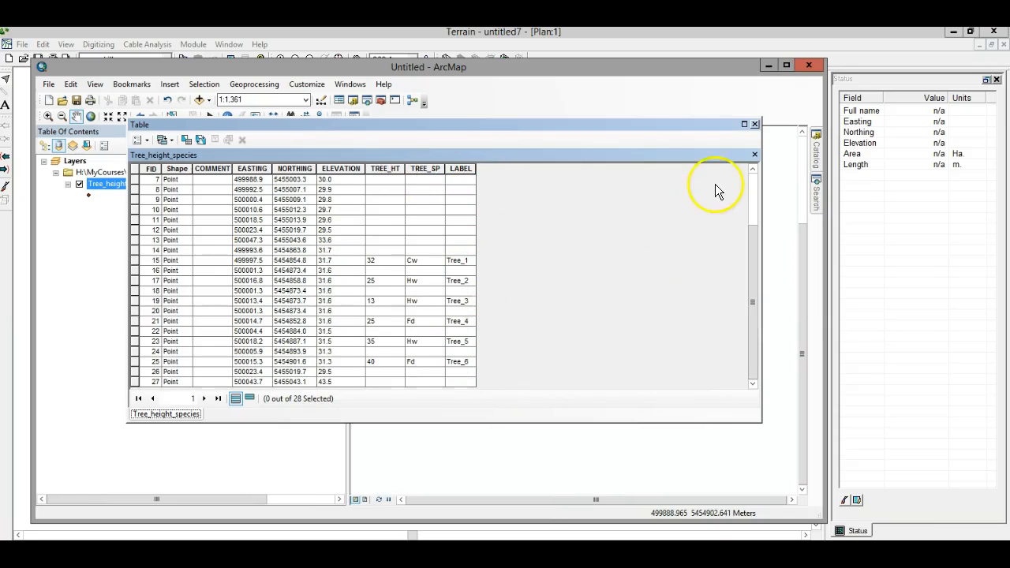
click(754, 125)
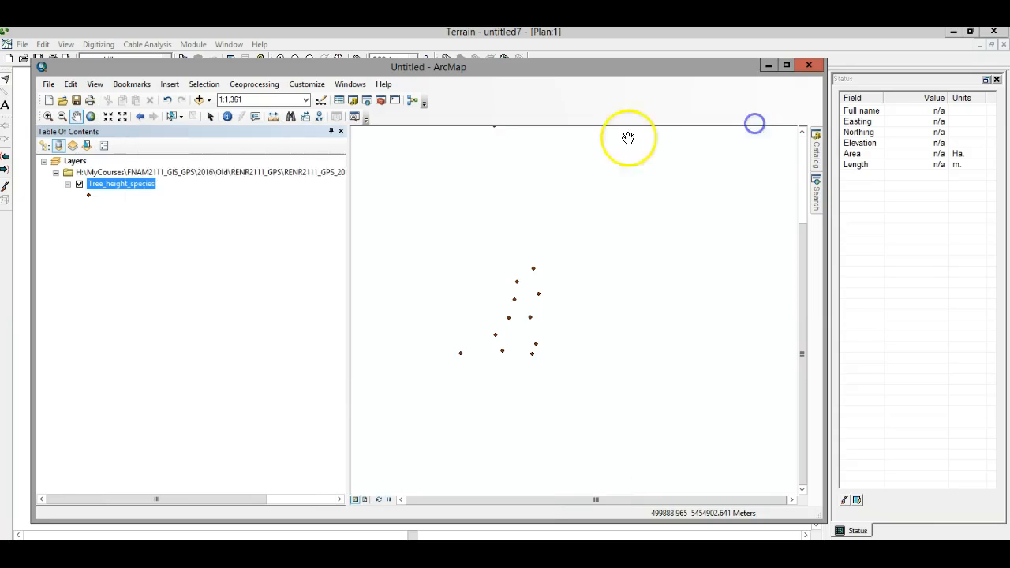
Symbolize the Tree_height_species layer by unique values of the TREE_SP field, adding all values
right_click(139, 188)
click(195, 451)
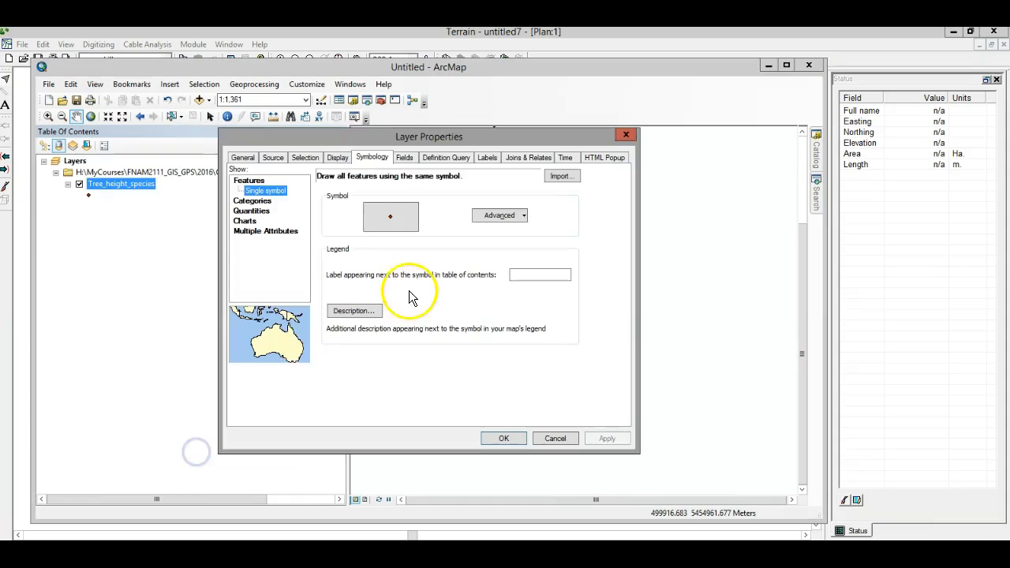
click(253, 203)
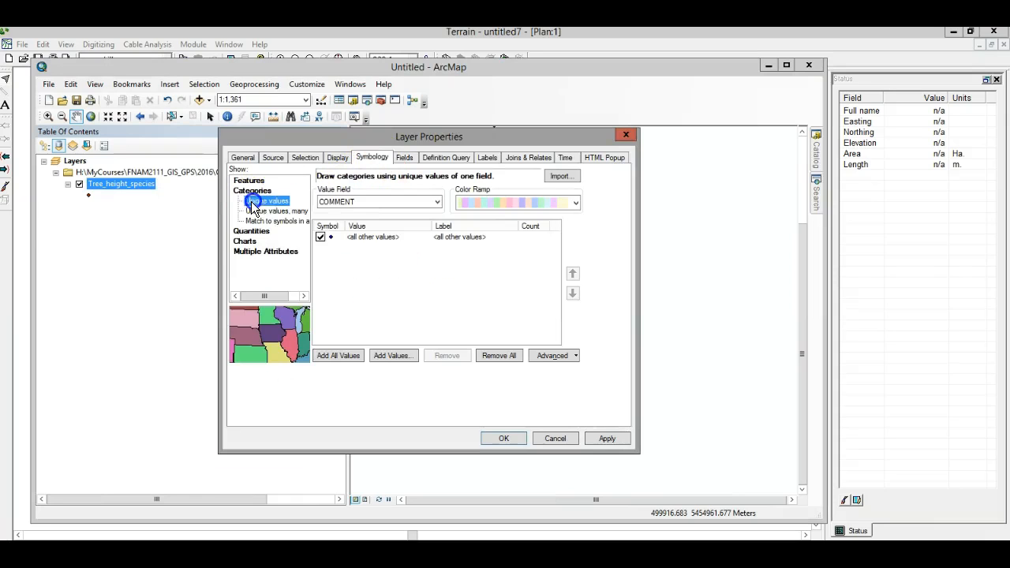
click(377, 203)
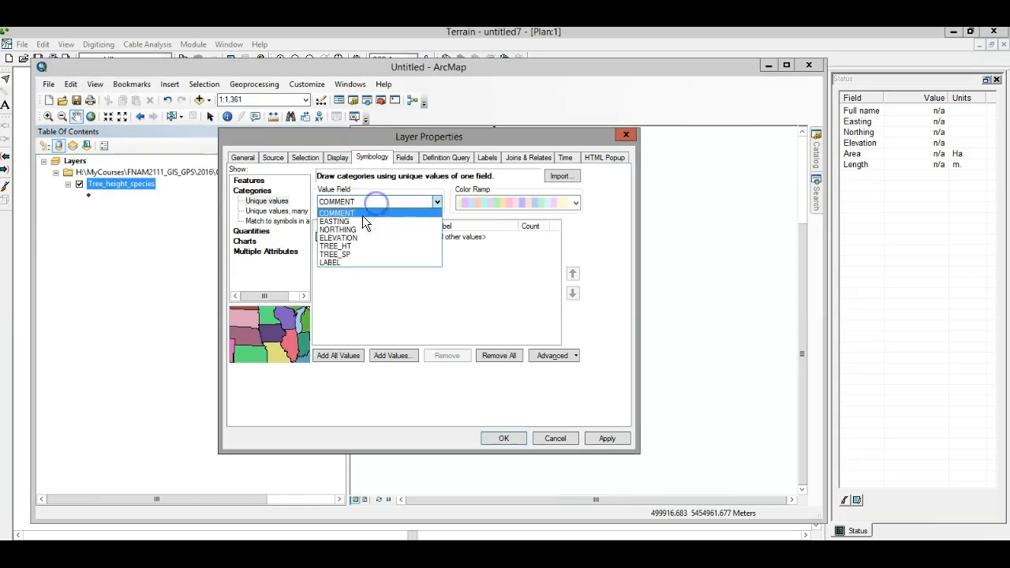
click(338, 254)
click(338, 356)
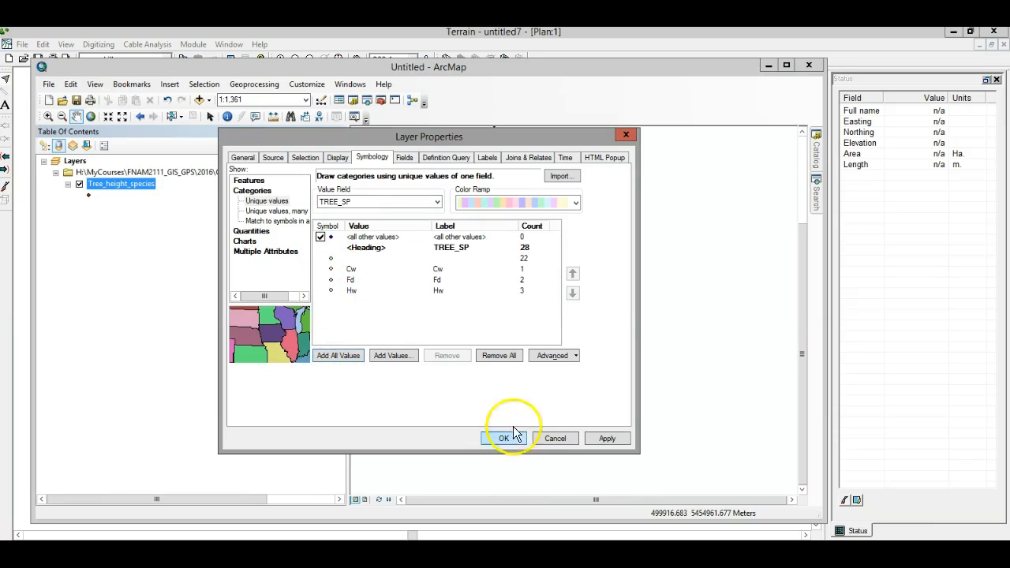
Turn on feature labels for the Tree_height_species layer using the TREE_HT field and apply the layer properties
click(488, 158)
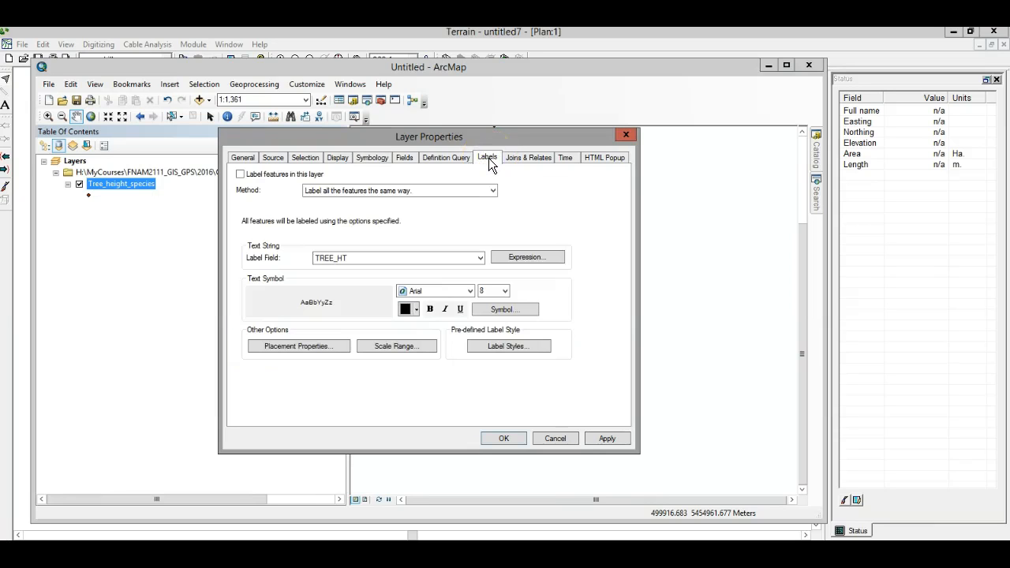
click(433, 257)
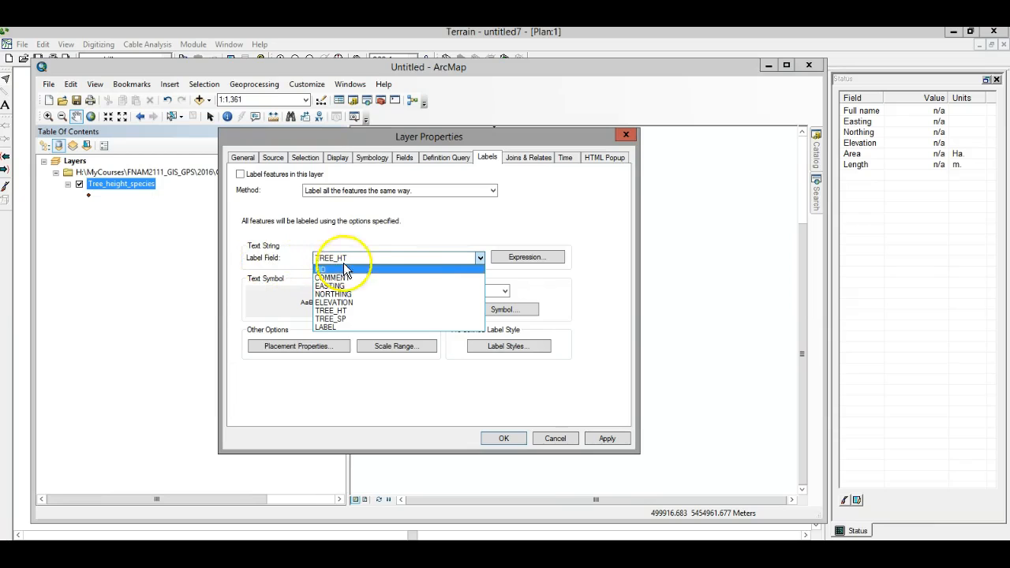
click(350, 312)
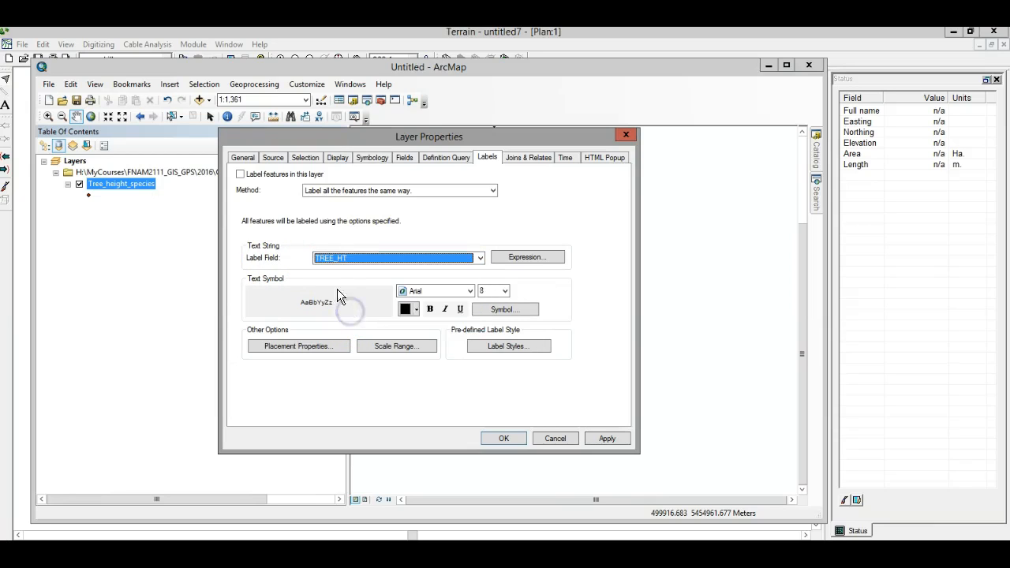
click(240, 174)
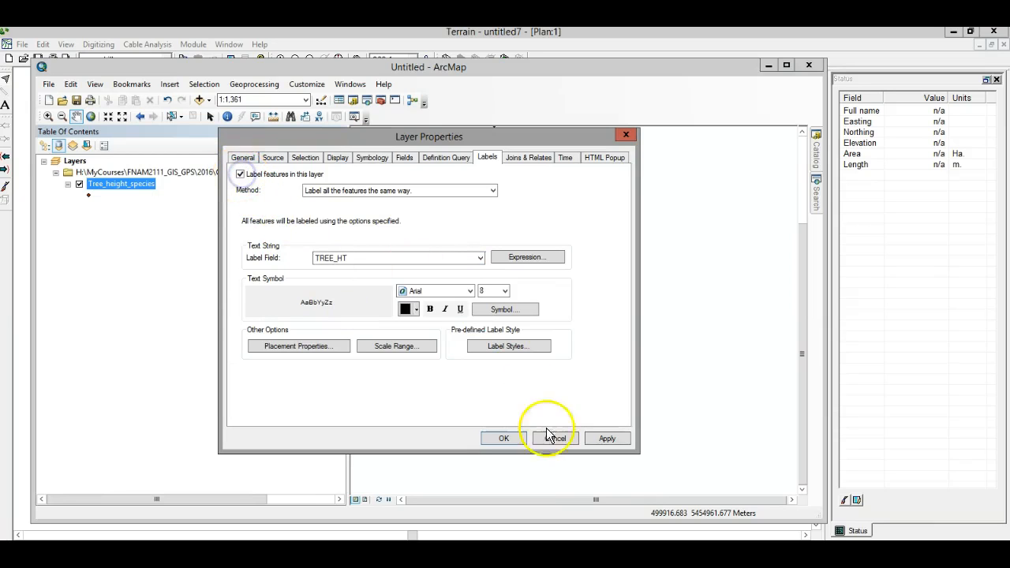
click(500, 440)
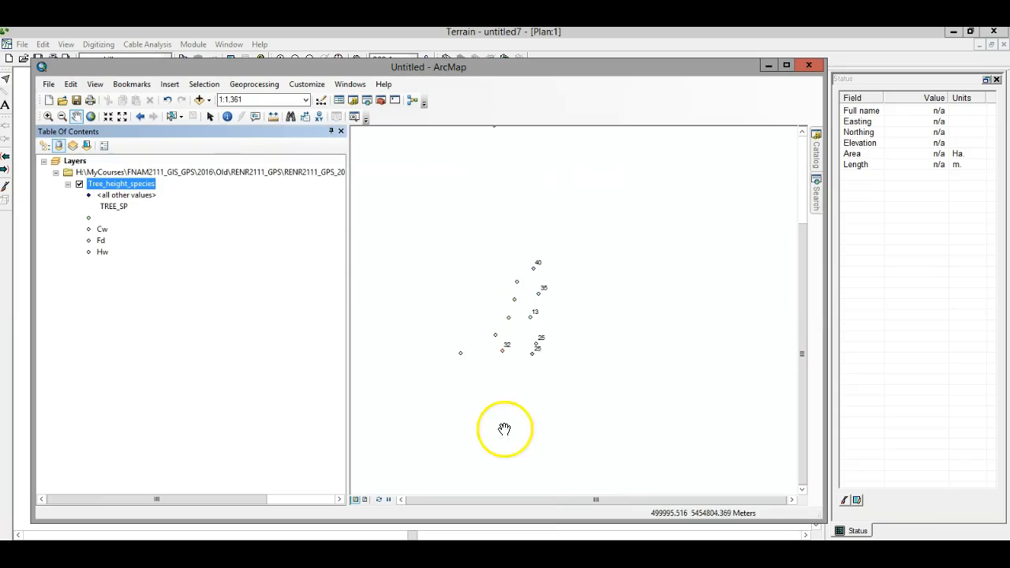
scroll(524, 359, down, 3)
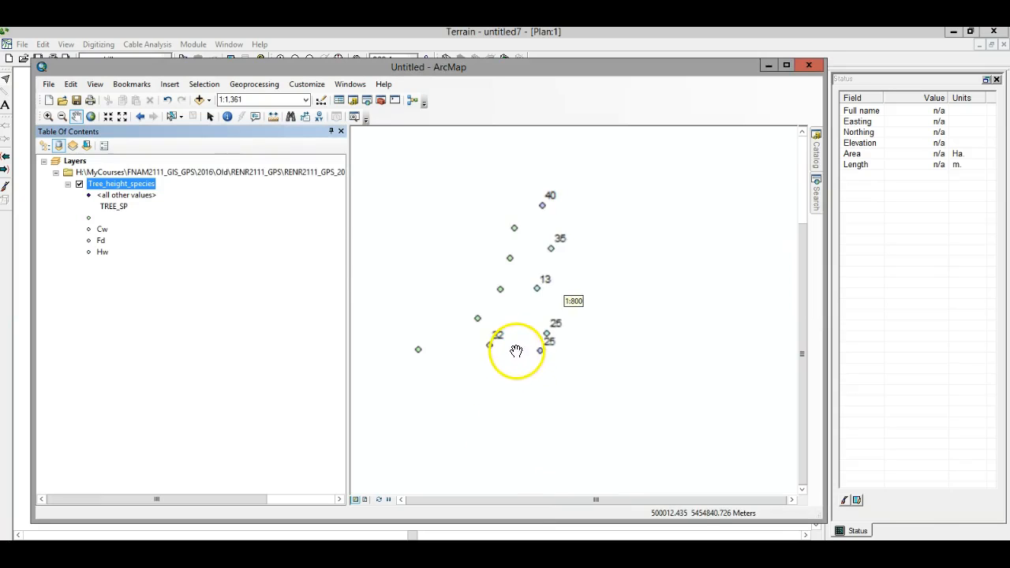